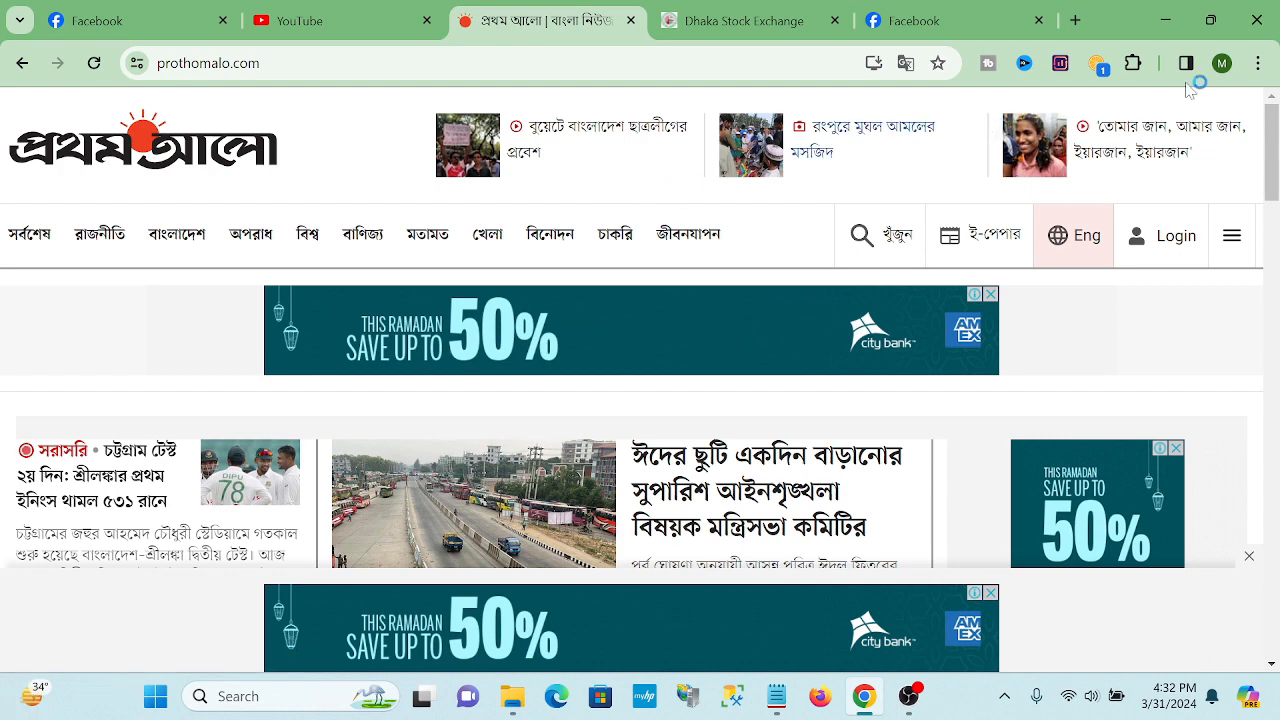
# Minimize the browser and create a new text document on the desktop
pyautogui.click(1184, 19)
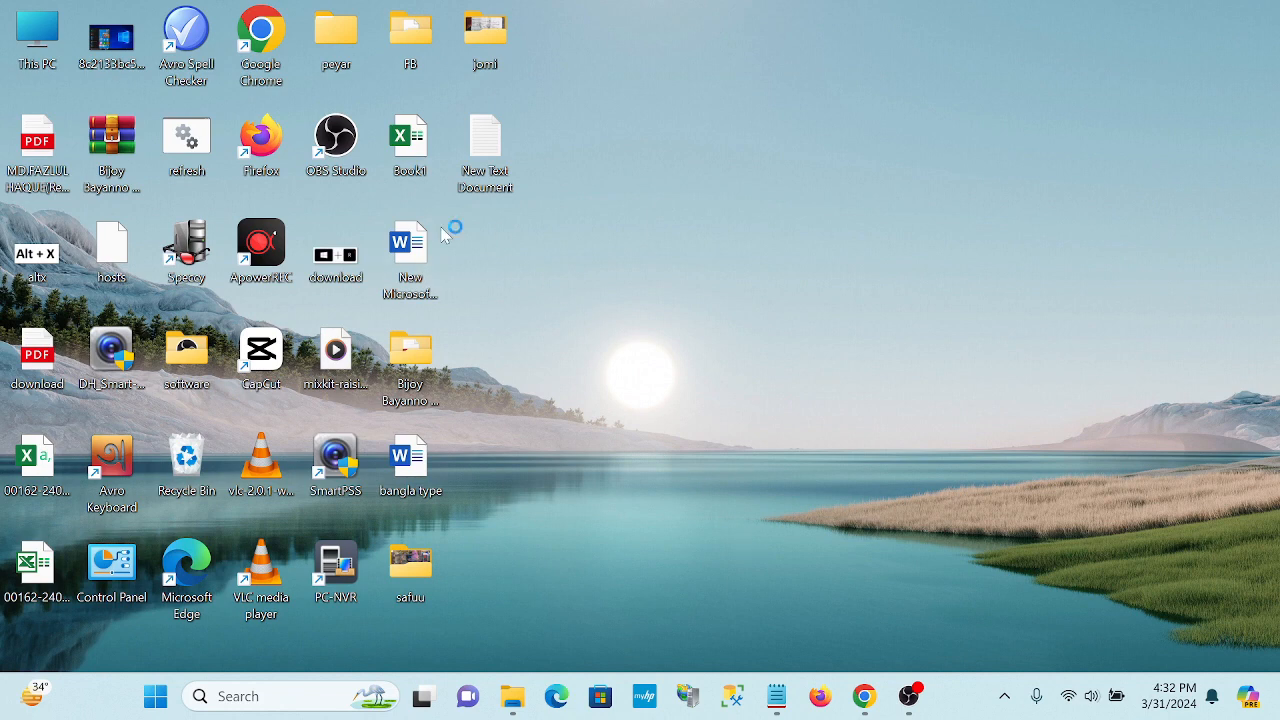
pyautogui.rightClick(618, 120)
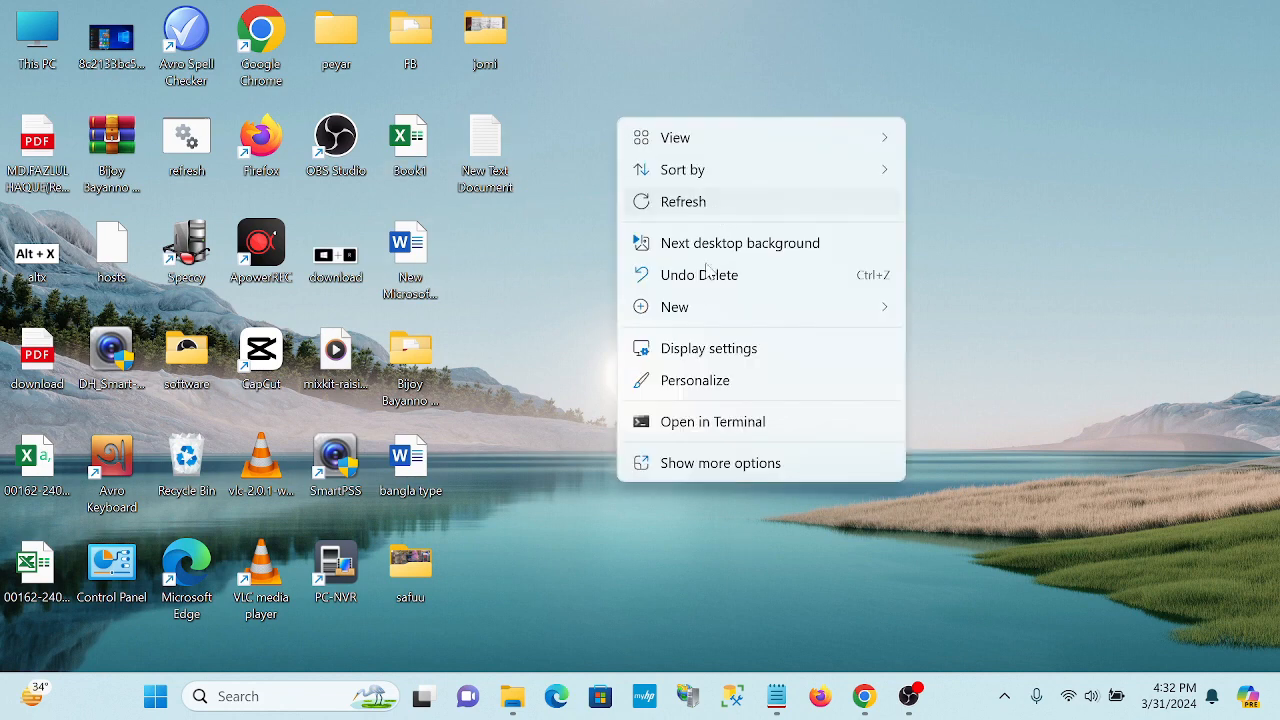
pyautogui.moveTo(706, 306)
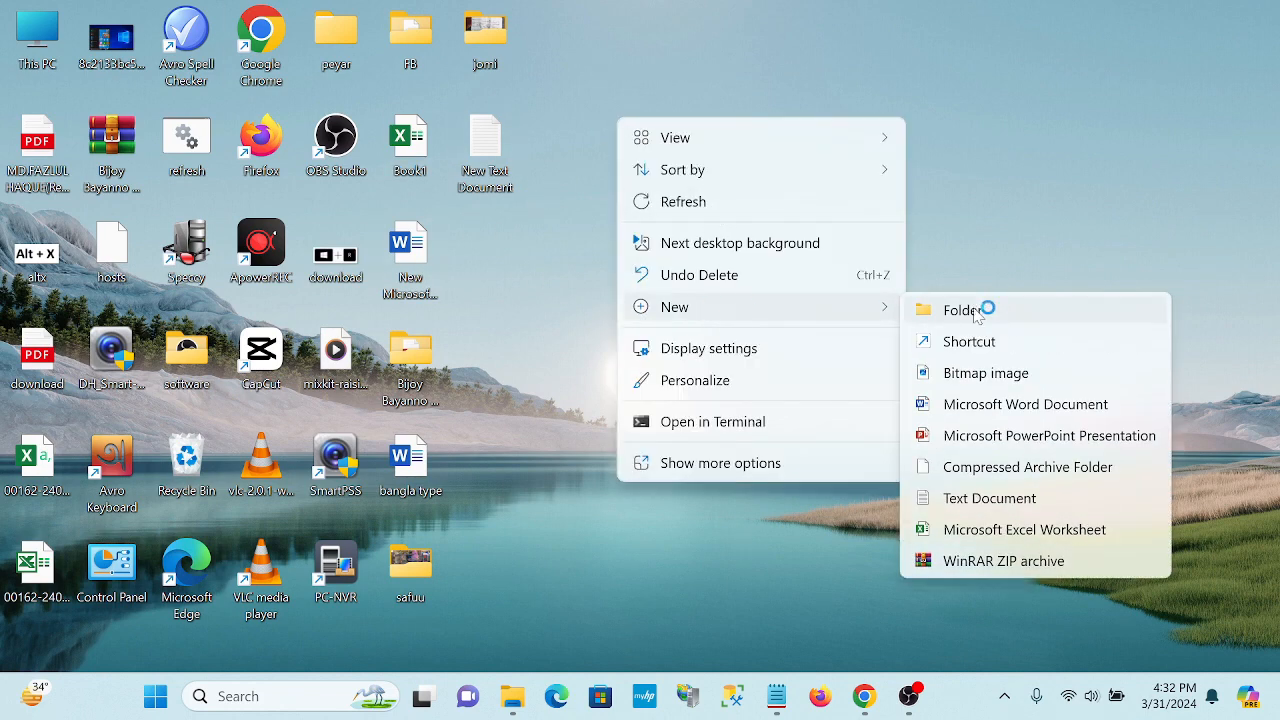
pyautogui.click(989, 498)
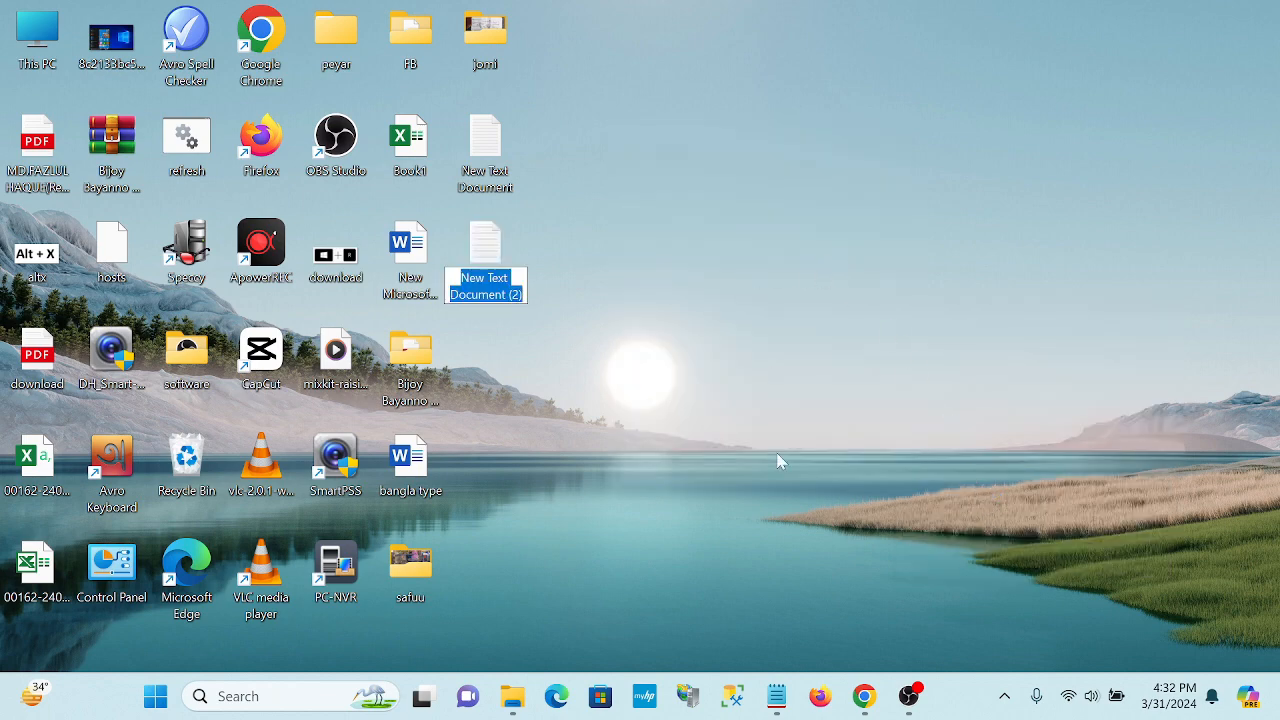
# Close the already open Notepad window and delete the older New Text Document from the desktop
pyautogui.click(776, 696)
pyautogui.click(1120, 138)
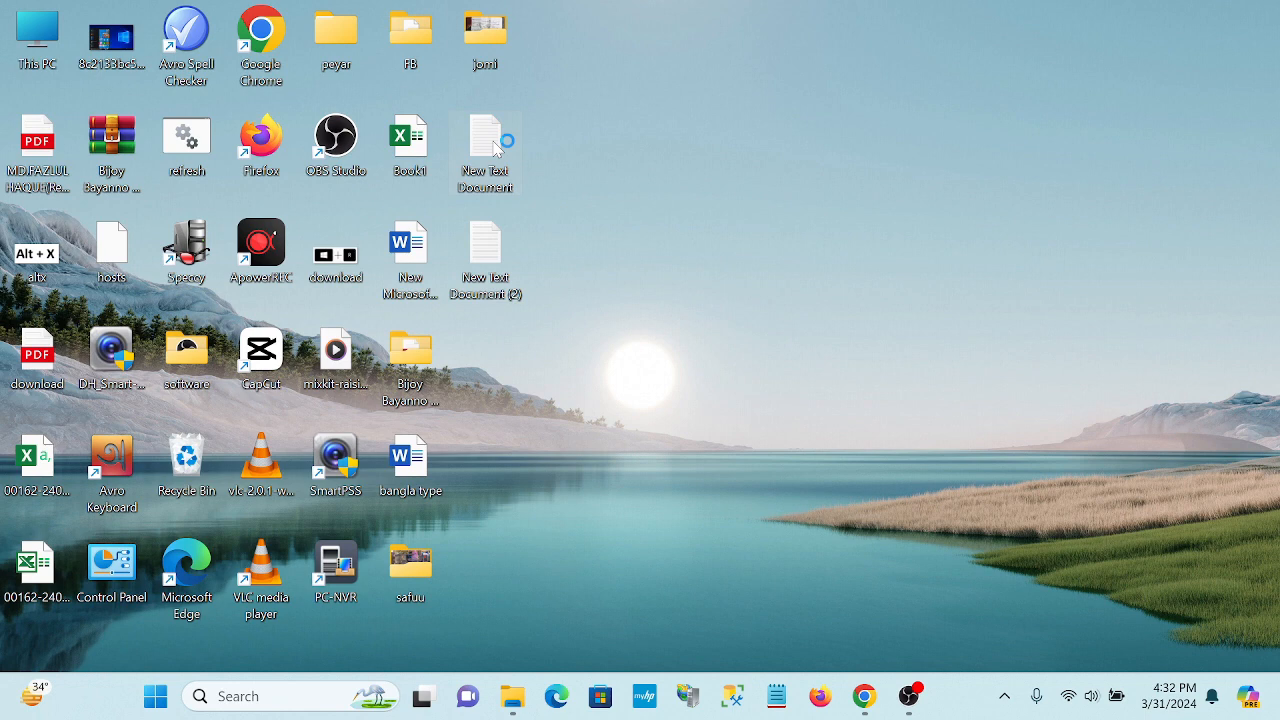
pyautogui.rightClick(494, 146)
pyautogui.click(677, 166)
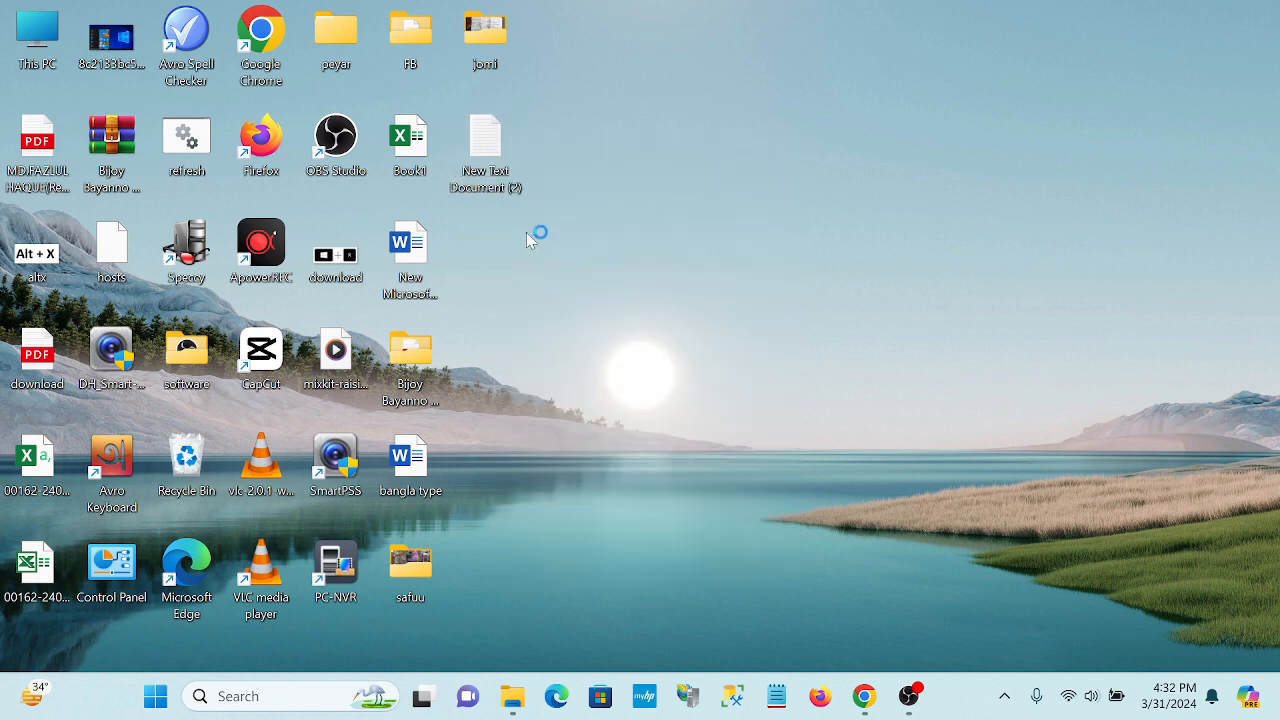
pyautogui.doubleClick(499, 150)
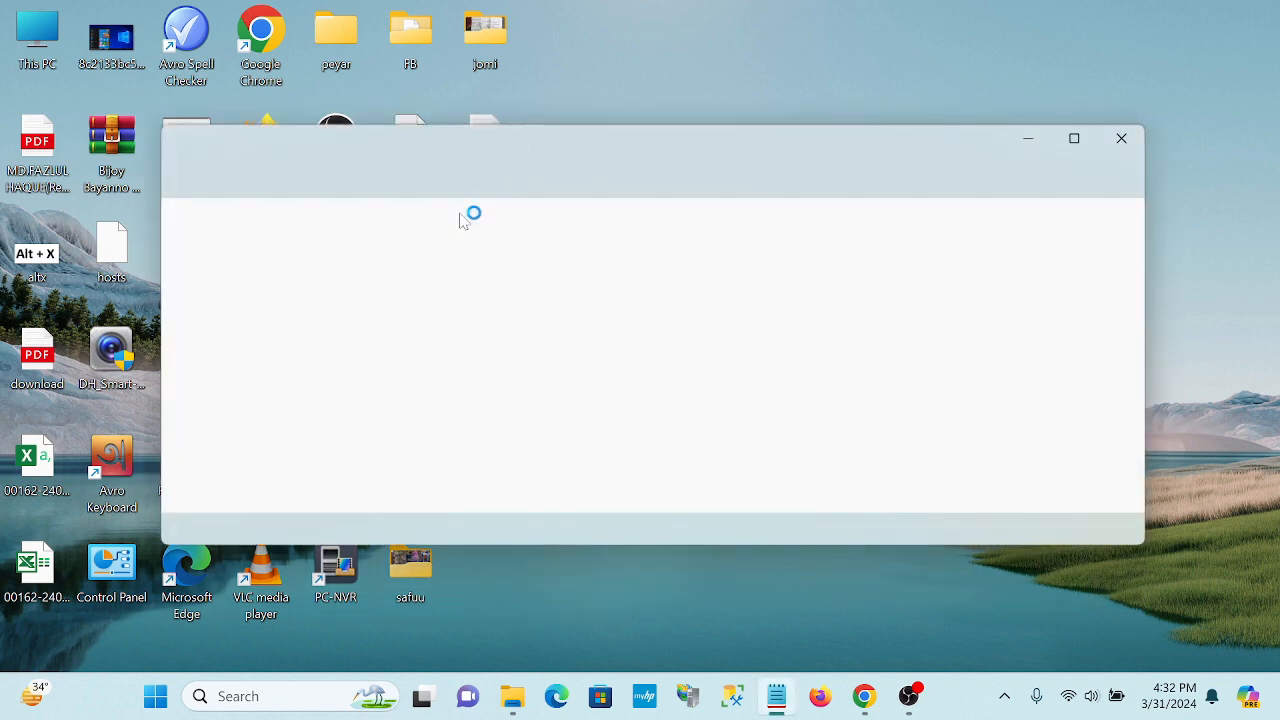
pyautogui.press('Return')
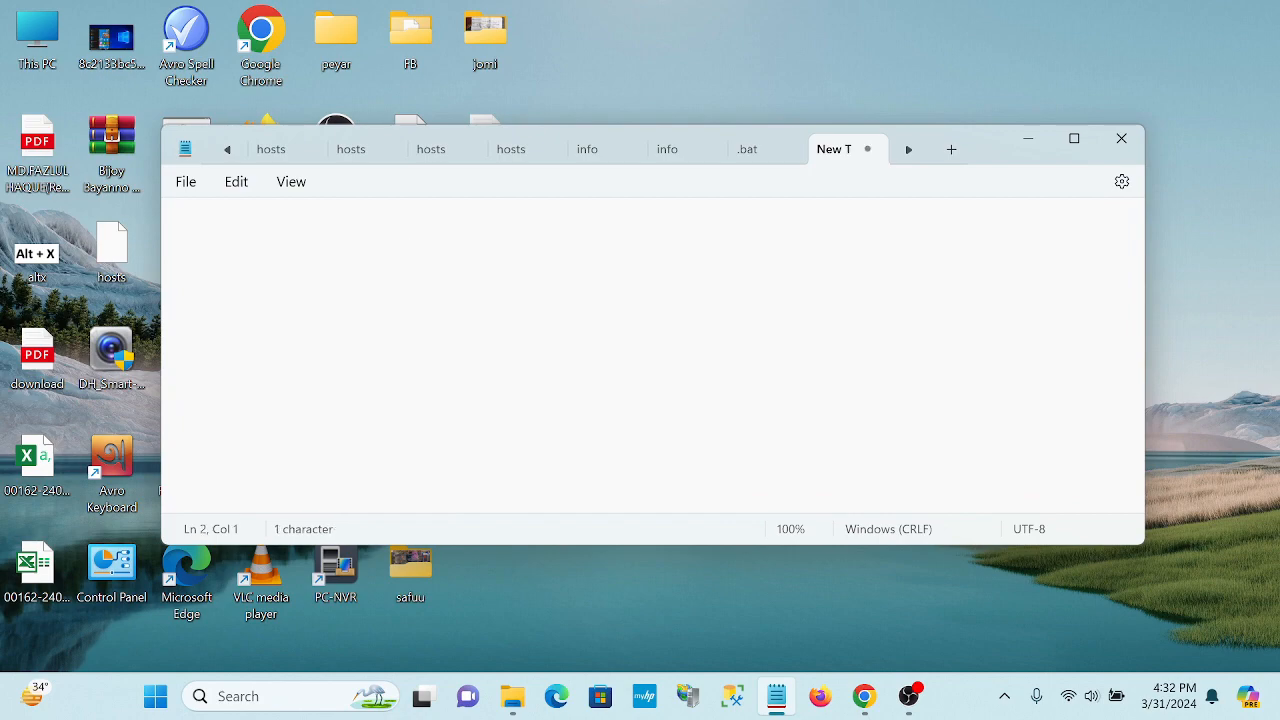
pyautogui.click(864, 696)
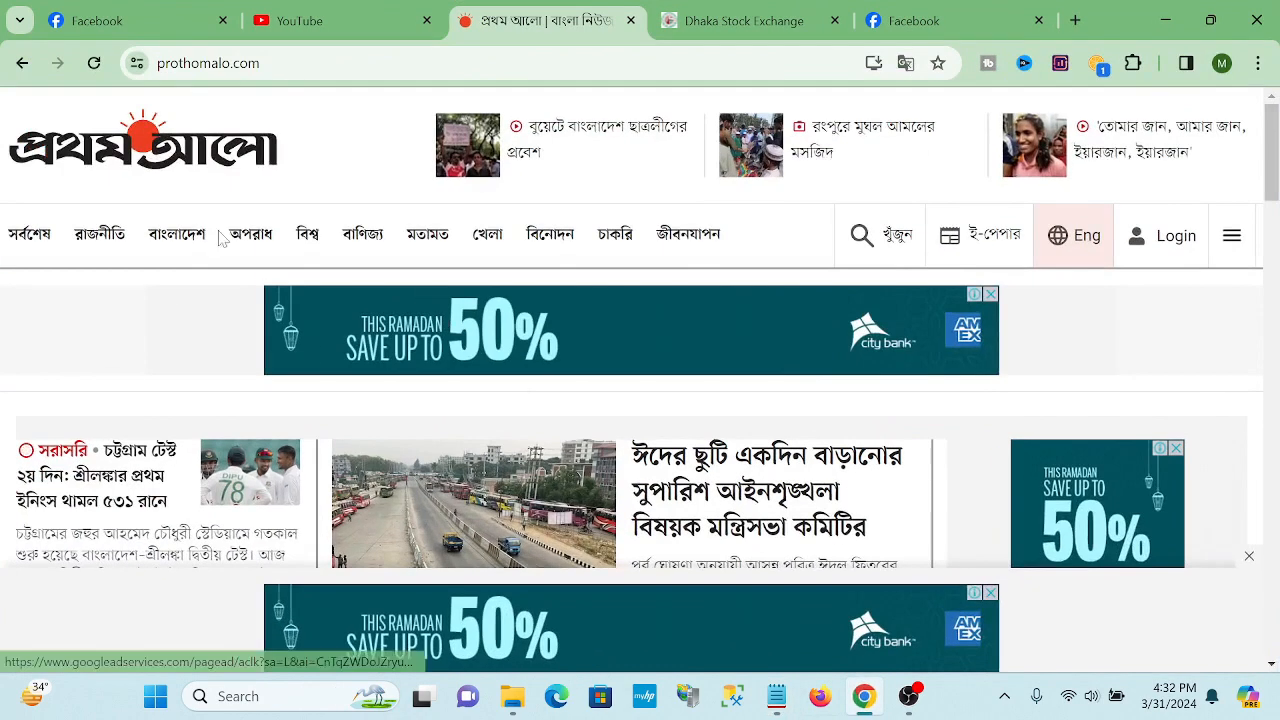
pyautogui.click(97, 20)
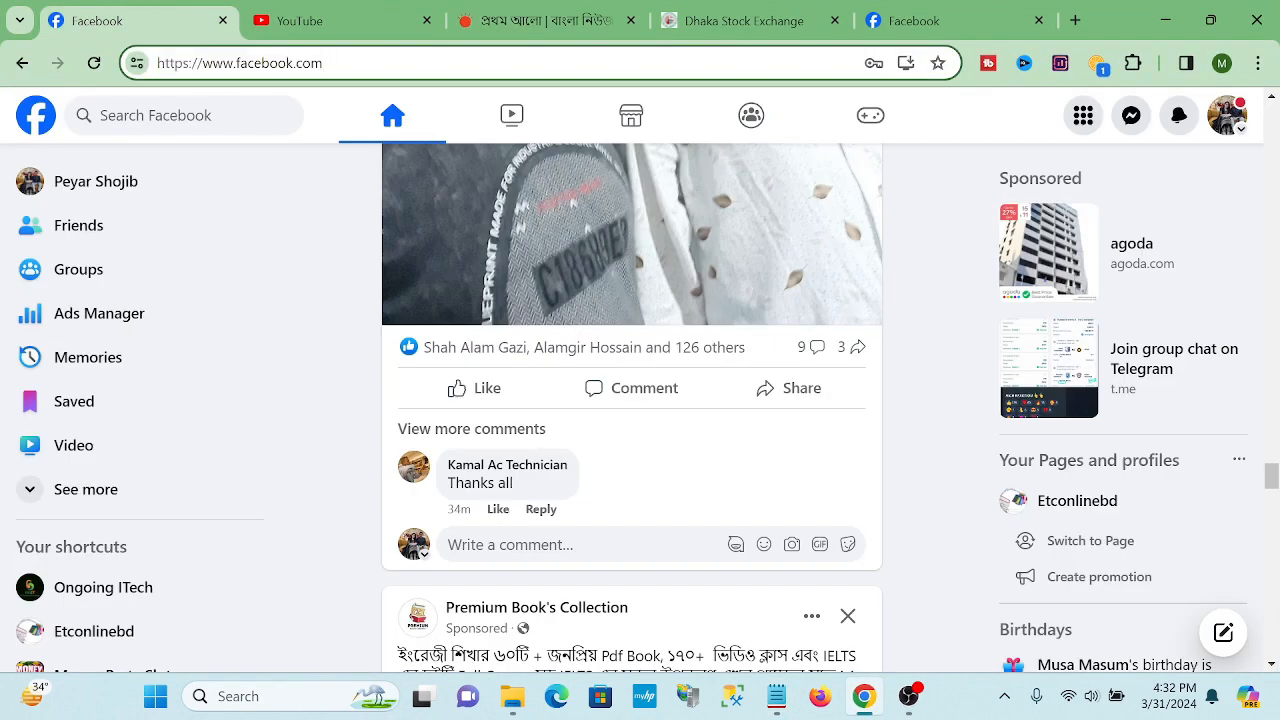
pyautogui.hotkey('ctrl', 'shift', 'Left')
pyautogui.hotkey('ctrl', 'shift', 'Left')
pyautogui.hotkey('ctrl', 'shift', 'Left')
pyautogui.hotkey('ctrl', 'shift', 'Left')
pyautogui.hotkey('ctrl', 'c')
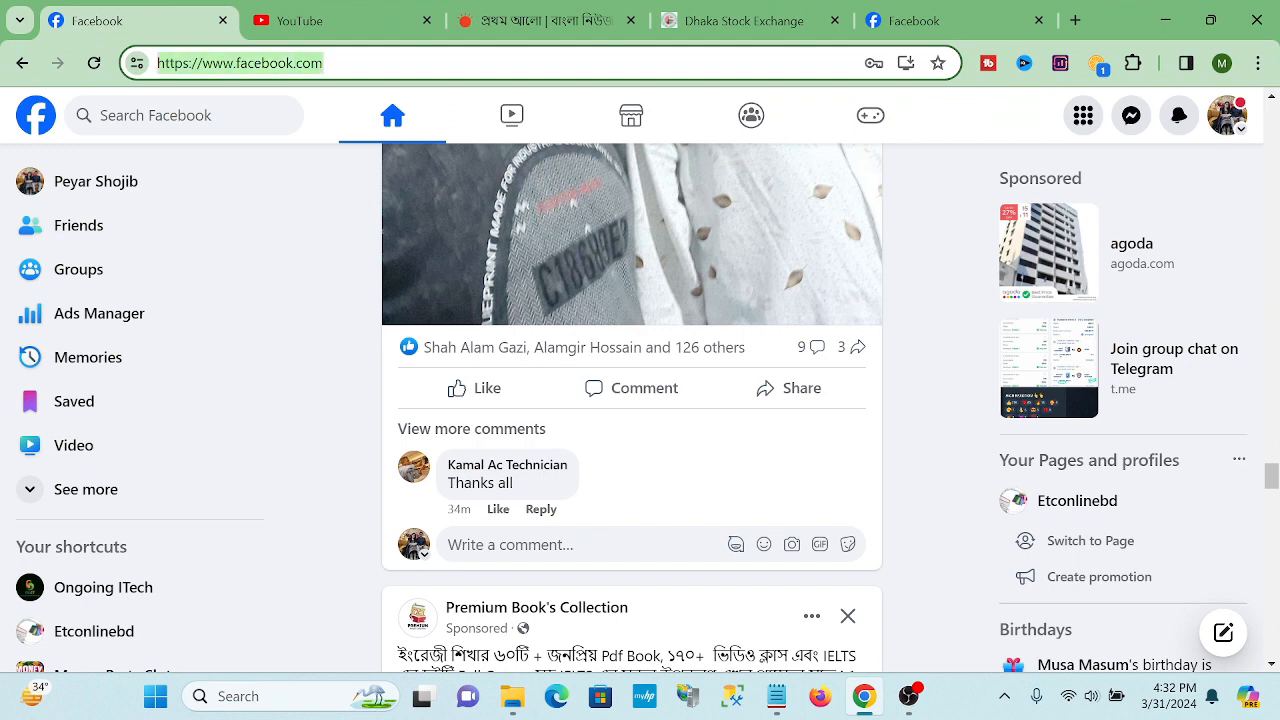
pyautogui.click(776, 696)
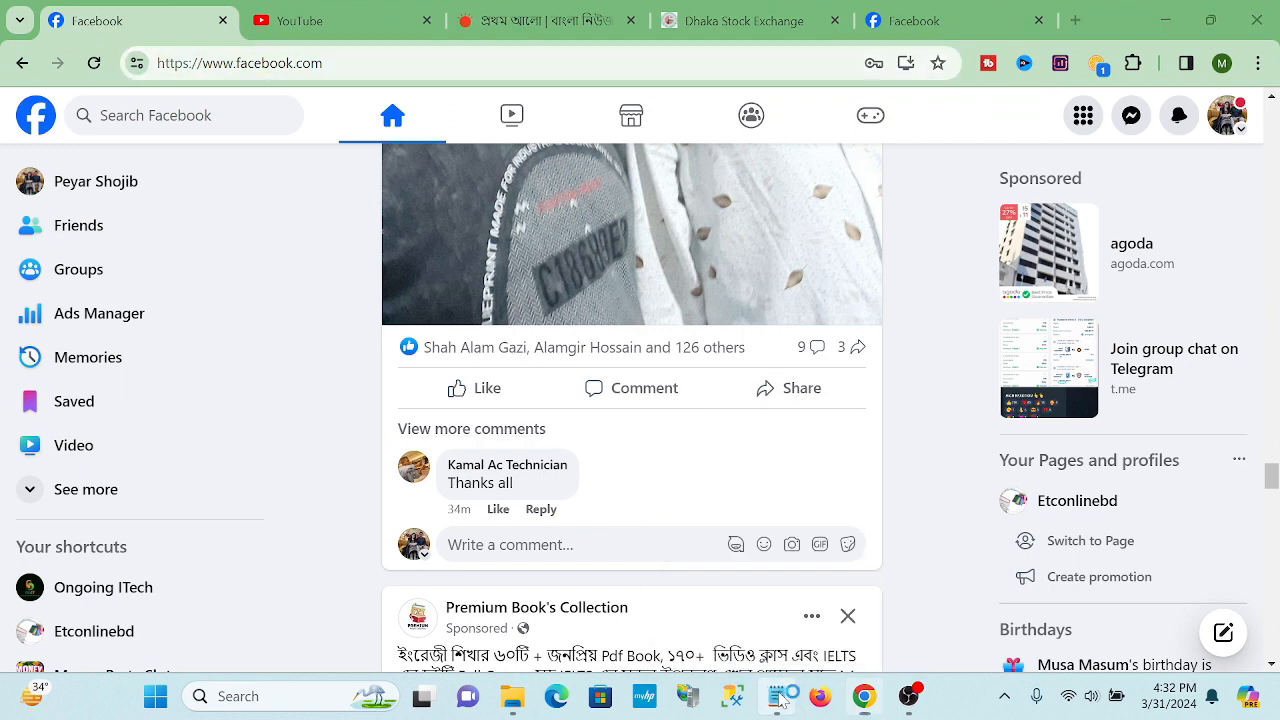
pyautogui.hotkey('ctrl', 'v')
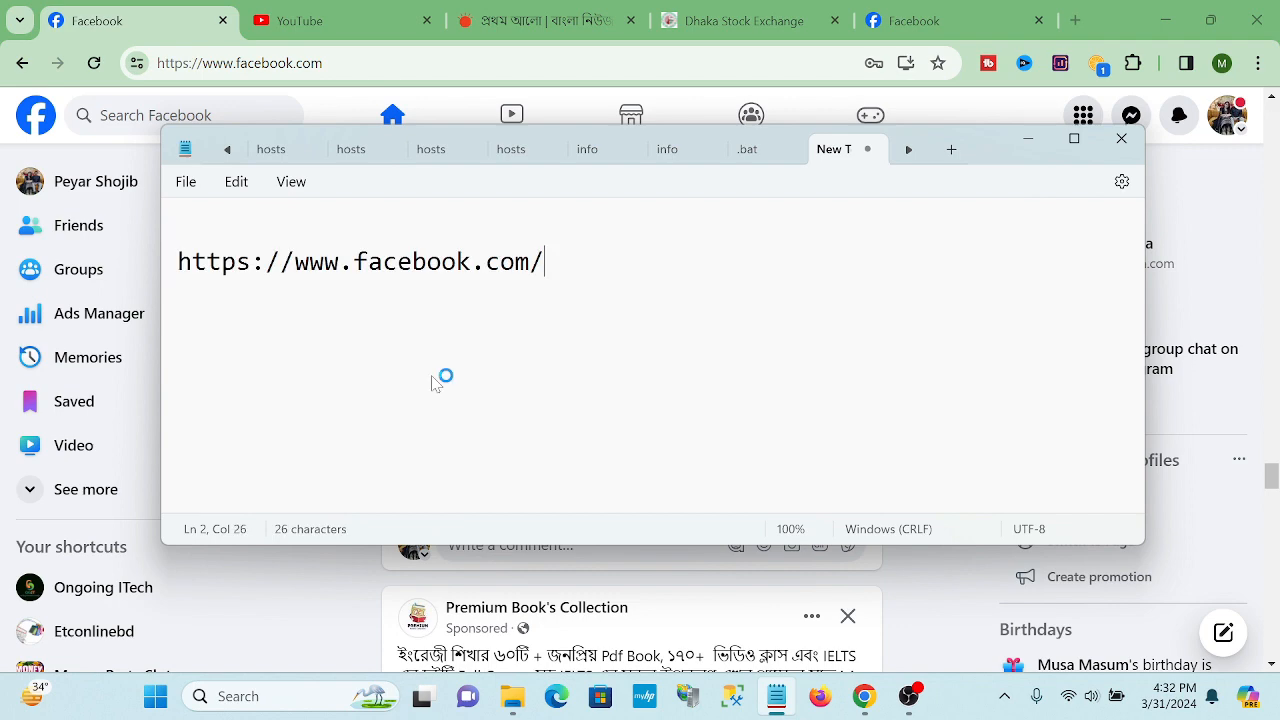
pyautogui.click(316, 20)
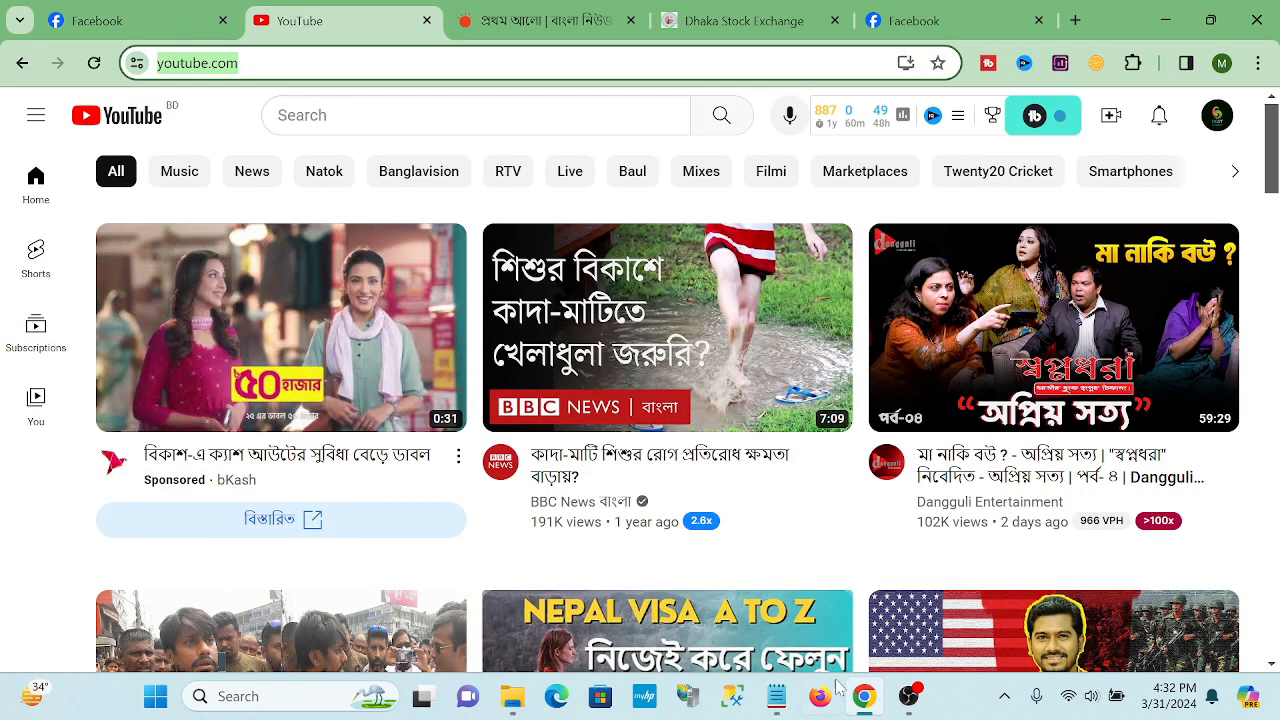
pyautogui.click(776, 696)
pyautogui.press('Return')
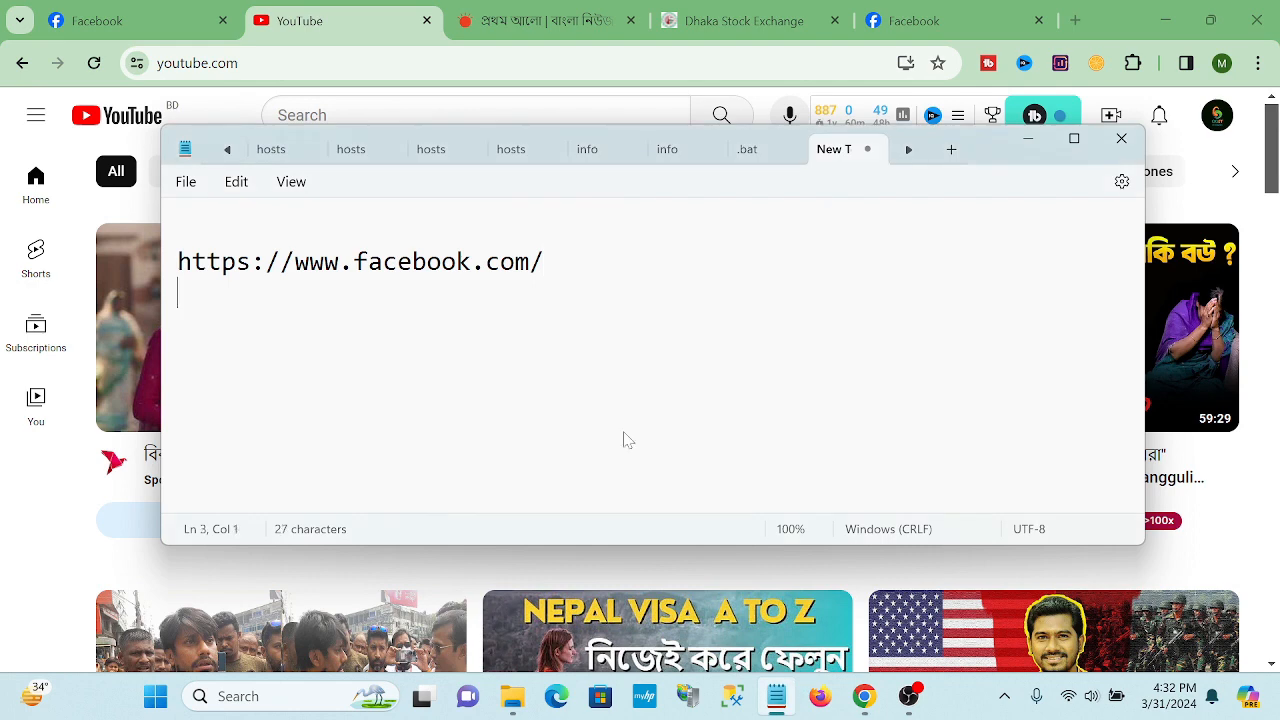
pyautogui.write('https://www.youtube.com/')
pyautogui.click(503, 14)
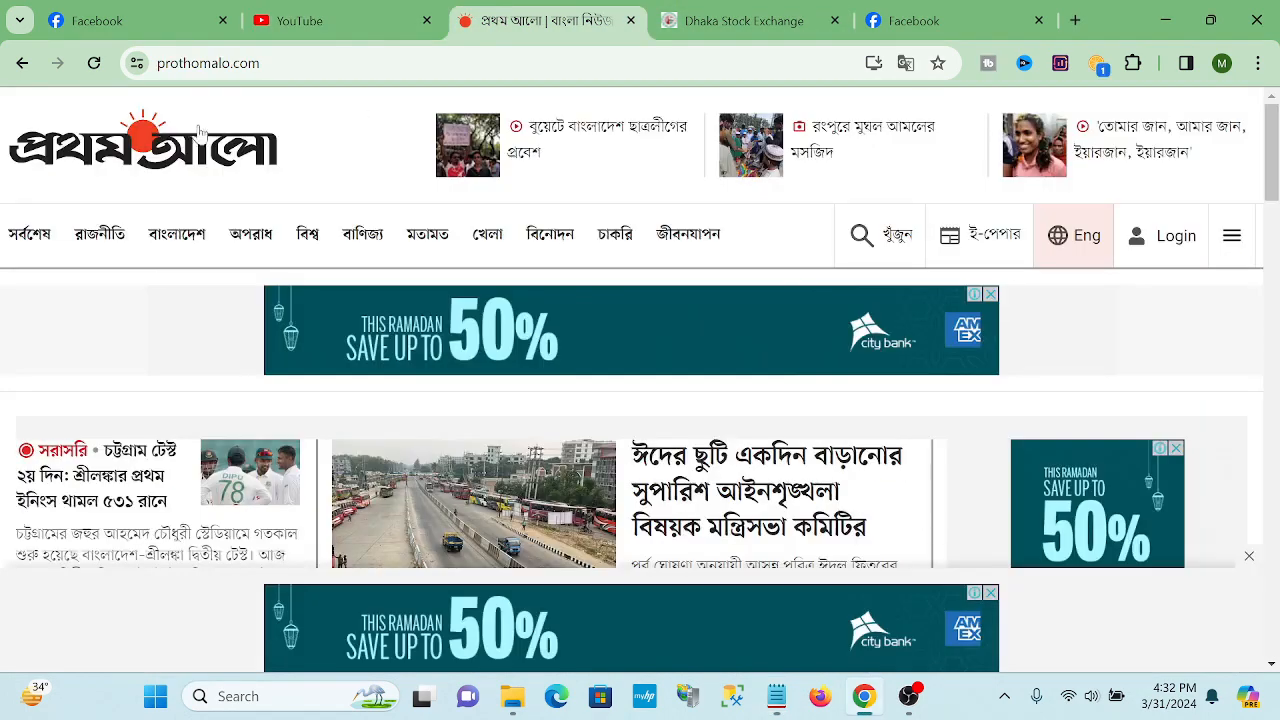
pyautogui.hotkey('ctrl', 'l')
pyautogui.hotkey('ctrl', 'c')
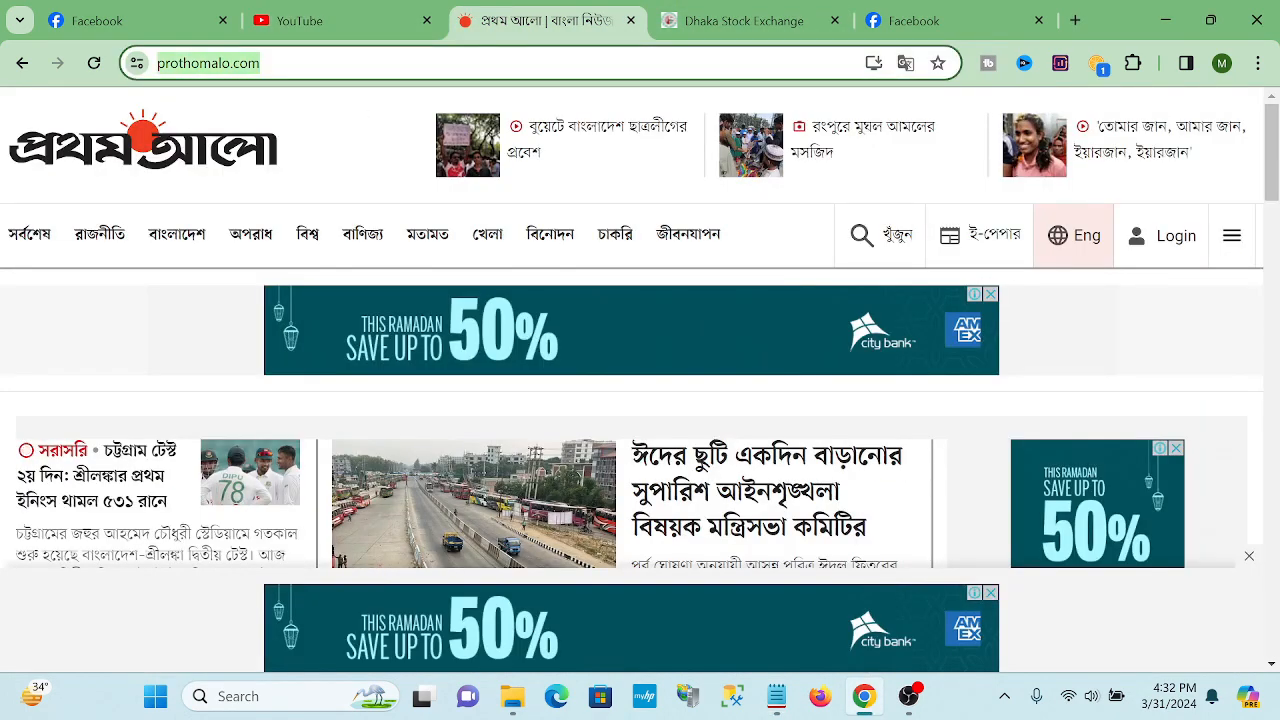
pyautogui.click(777, 696)
pyautogui.press('Return')
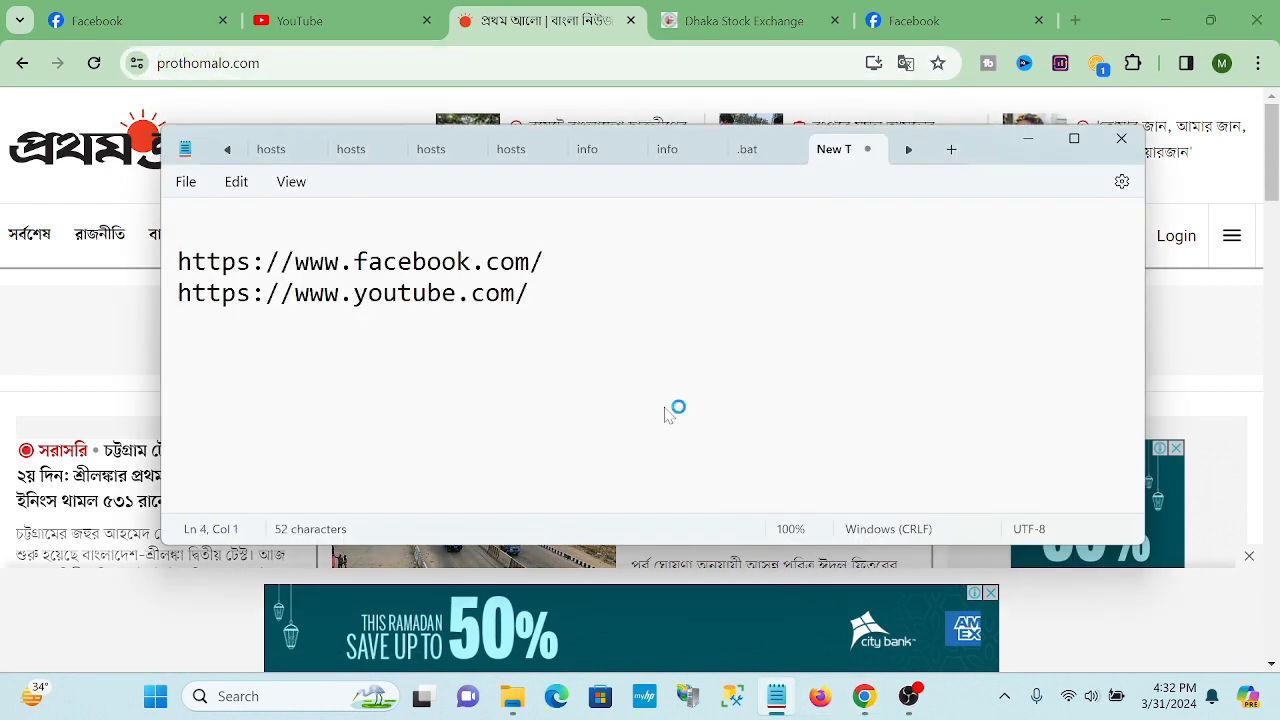
pyautogui.hotkey('ctrl', 'v')
pyautogui.click(740, 20)
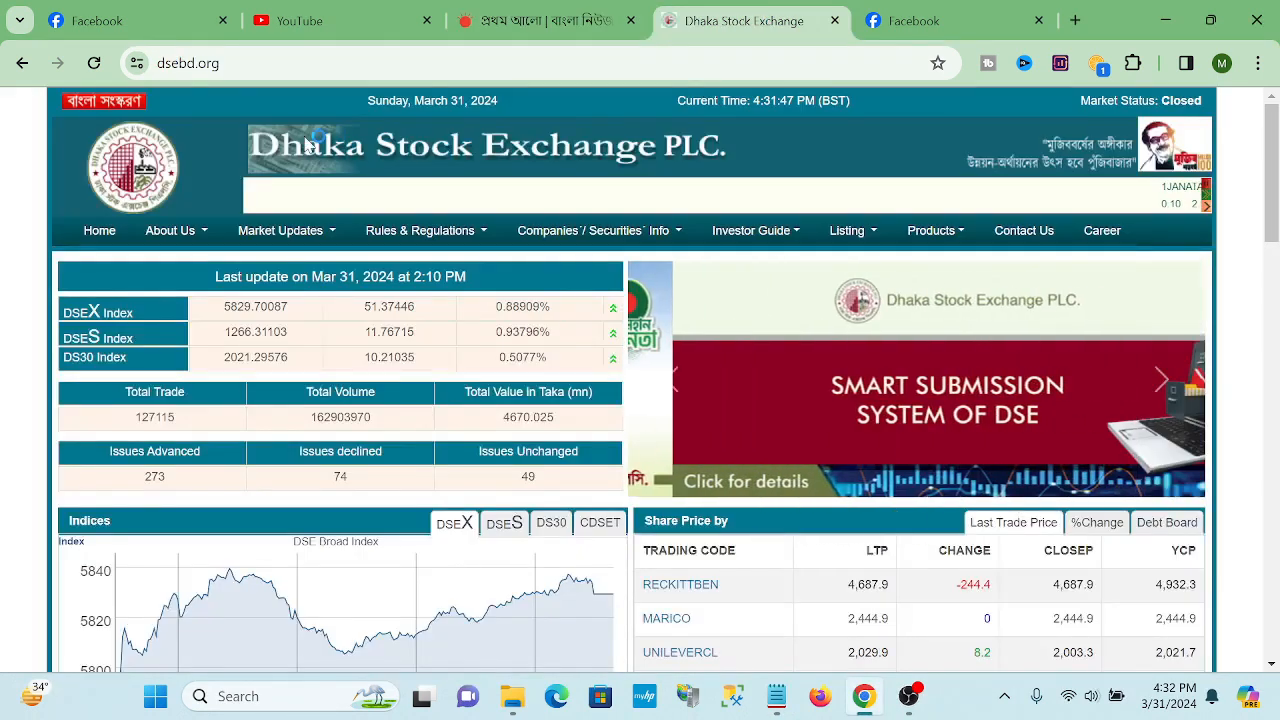
pyautogui.click(200, 63)
pyautogui.hotkey('ctrl', 'c')
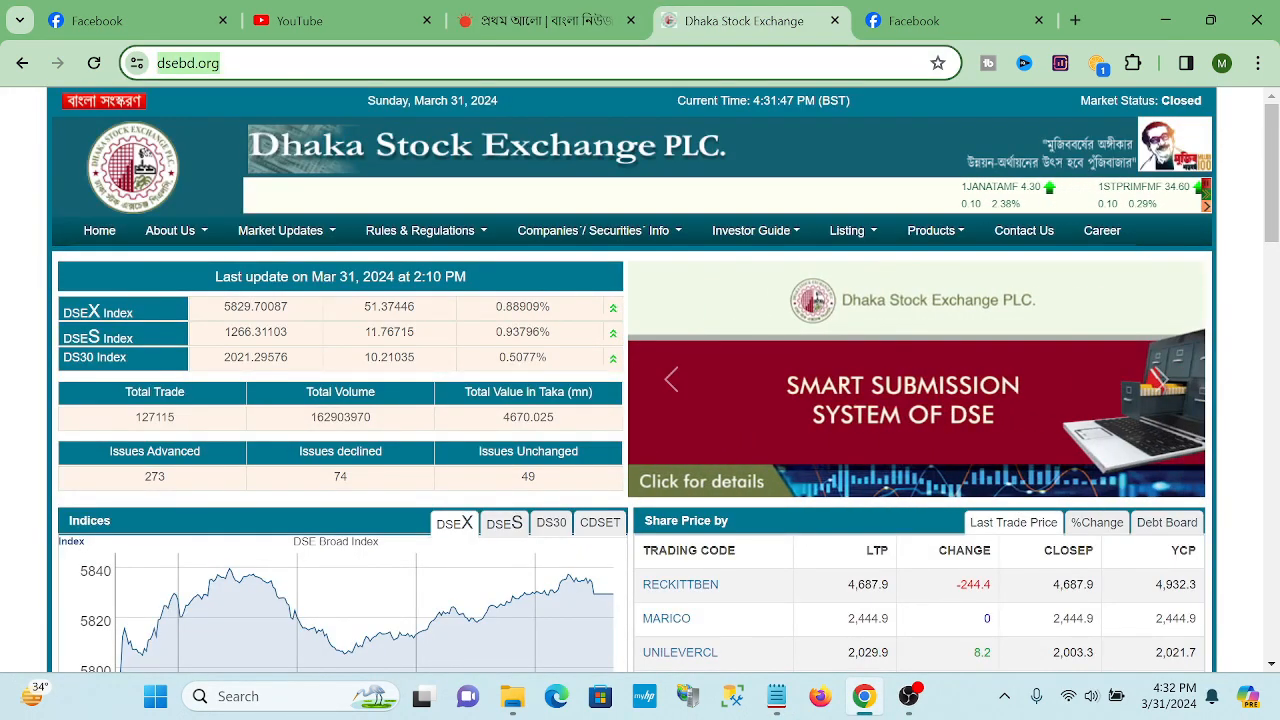
pyautogui.hotkey('alt', 'Tab')
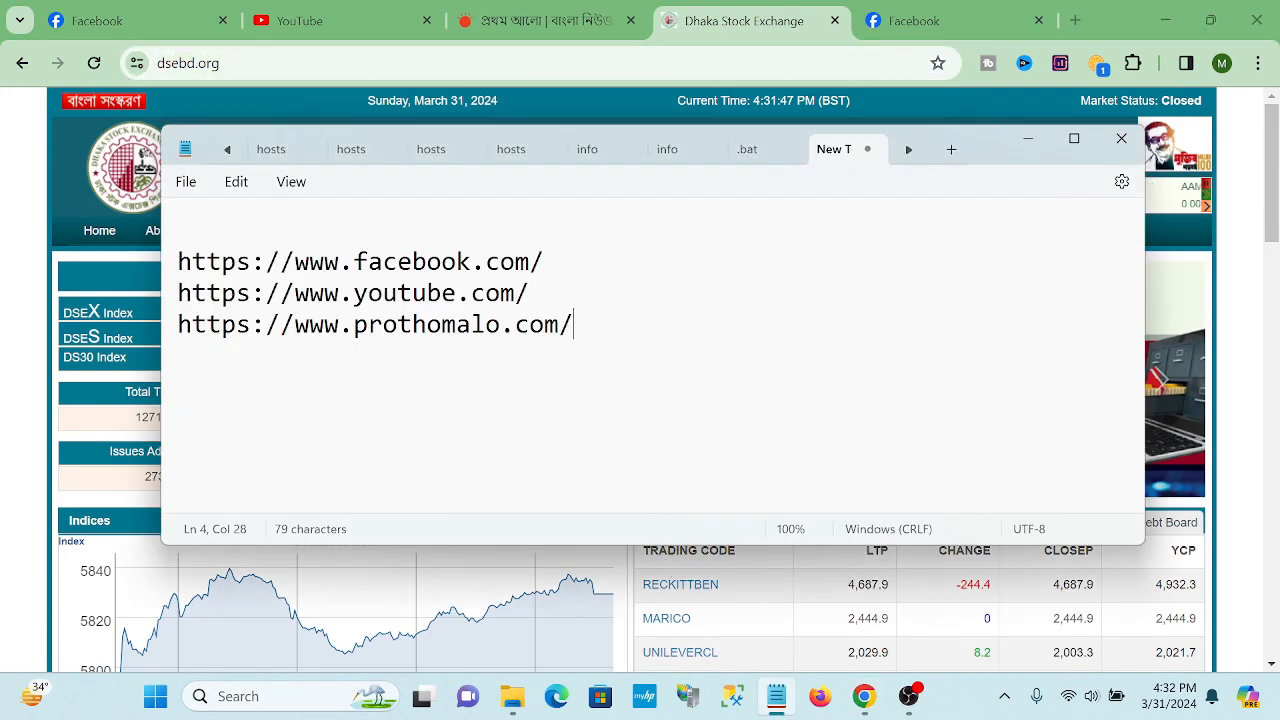
pyautogui.press('Return')
pyautogui.hotkey('ctrl', 'v')
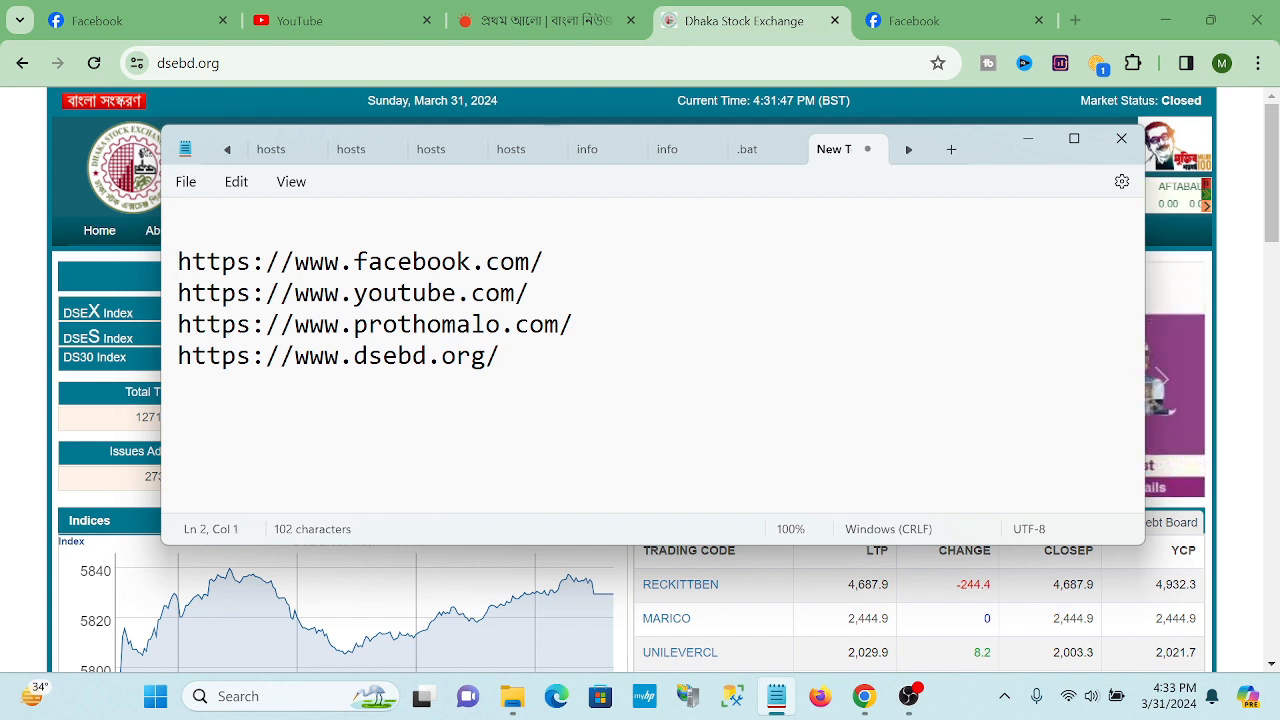
# Insert "start" followed by a space in front of each of the four website addresses
pyautogui.write('start')
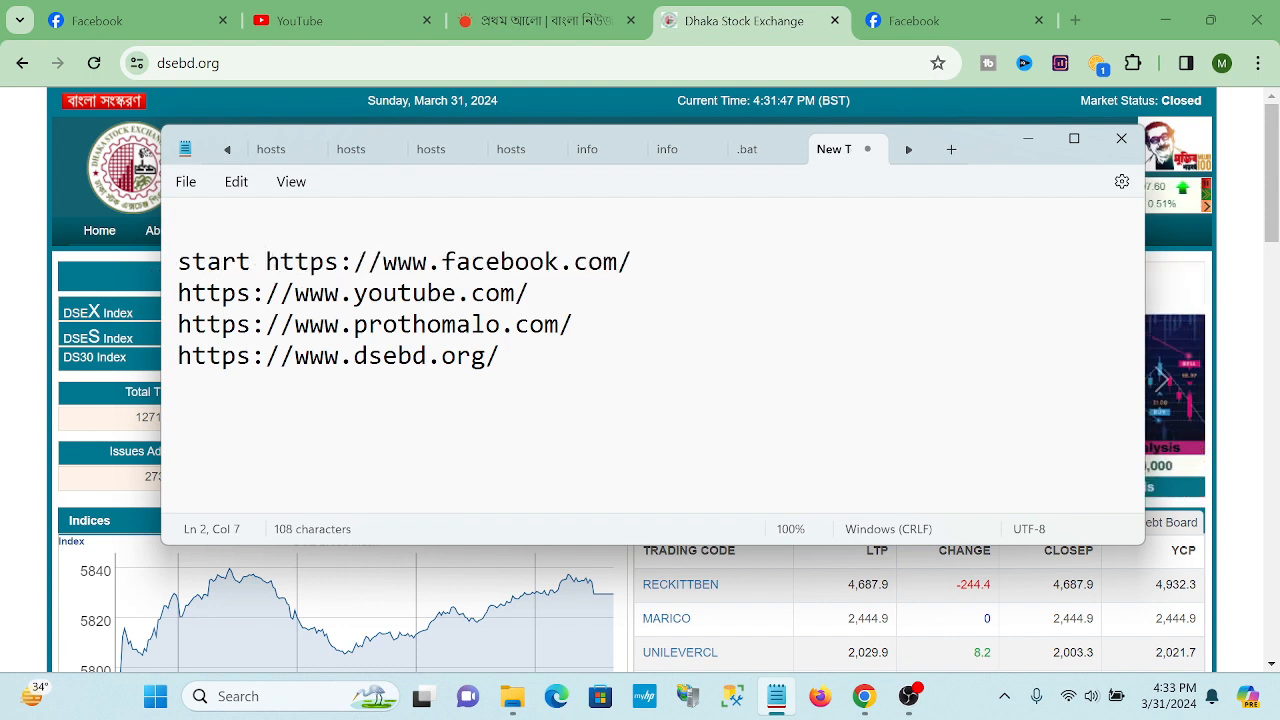
pyautogui.moveTo(258, 262); pyautogui.dragTo(168, 265)
pyautogui.hotkey('ctrl', 'c')
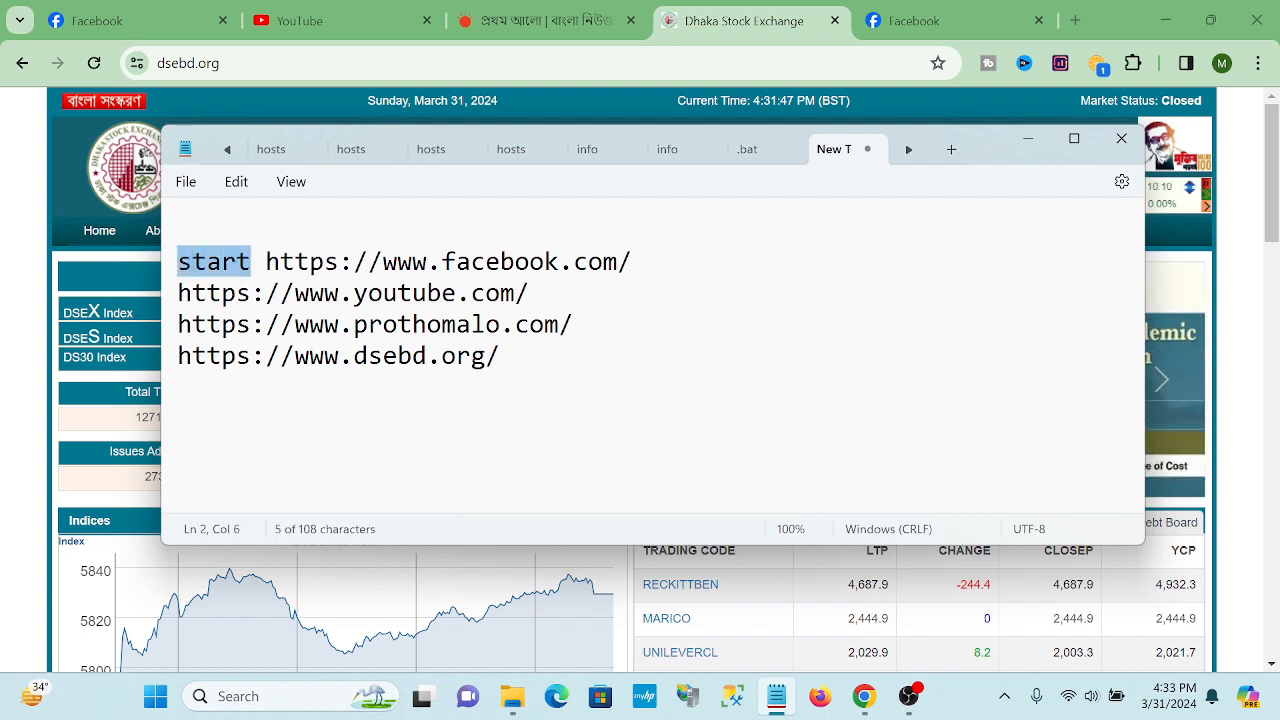
pyautogui.click(178, 293)
pyautogui.hotkey('ctrl', 'v')
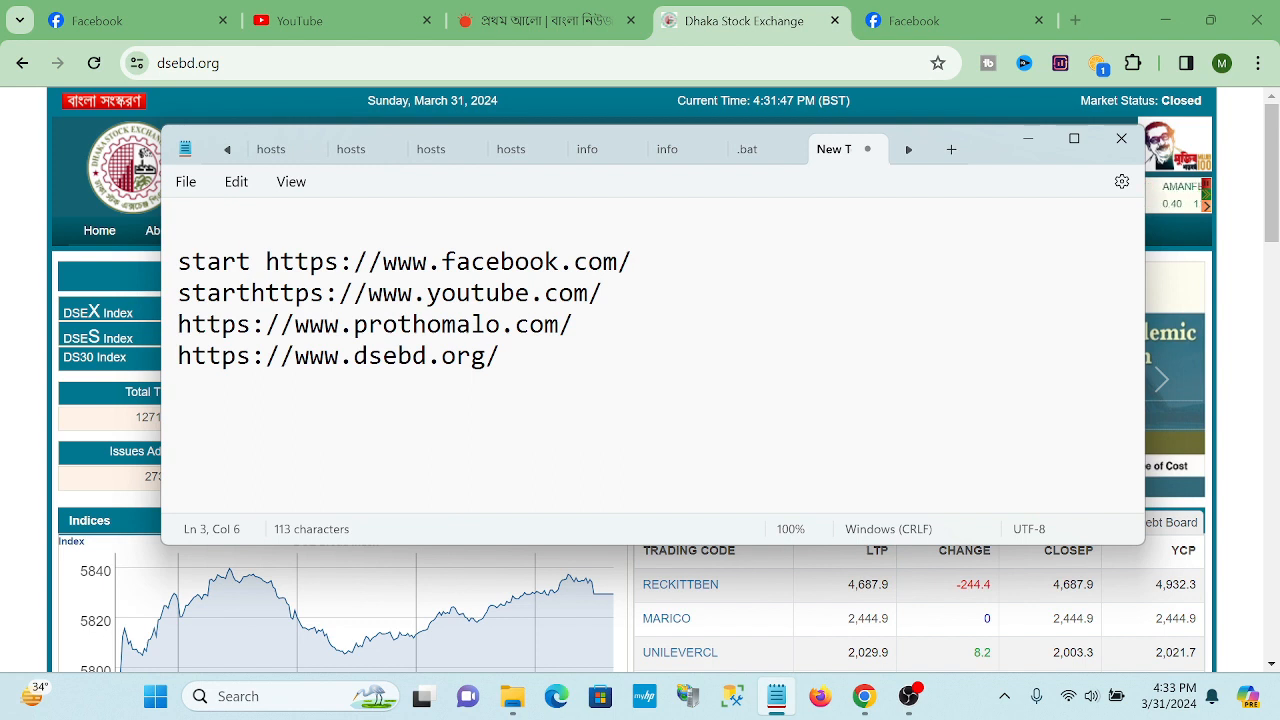
pyautogui.click(170, 330)
pyautogui.click(178, 324)
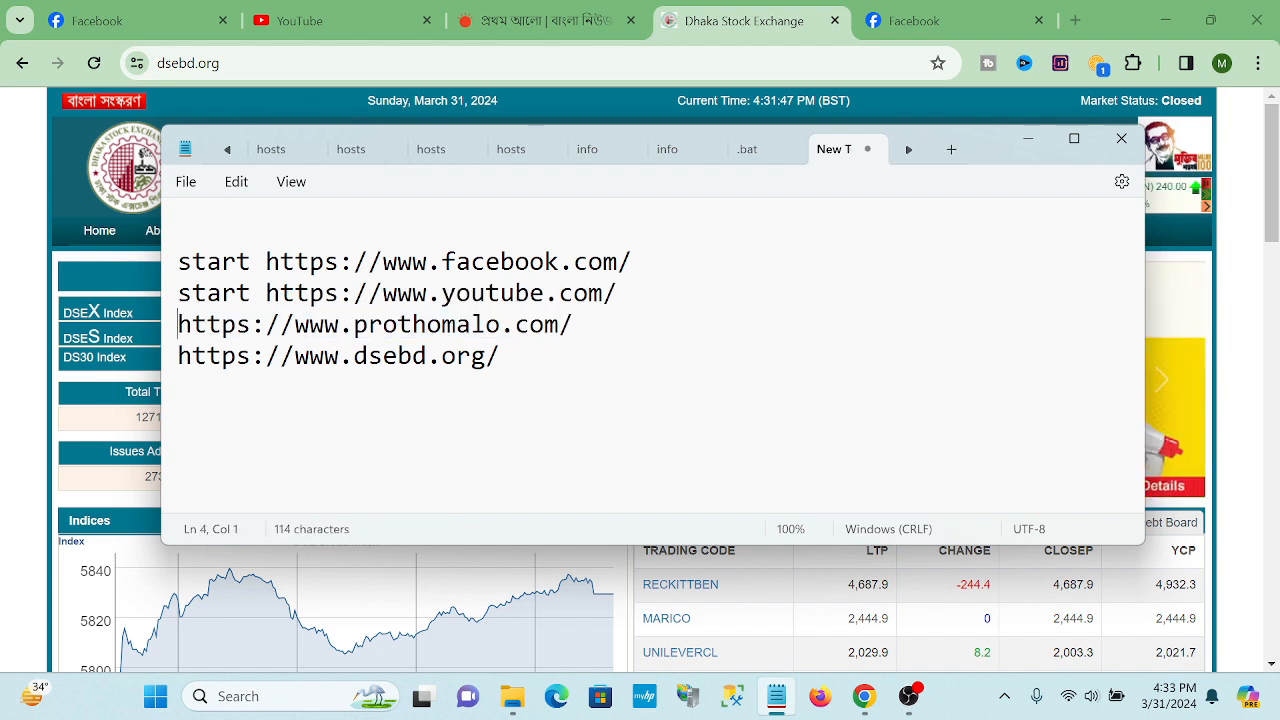
pyautogui.hotkey('ctrl', 'v')
pyautogui.click(178, 356)
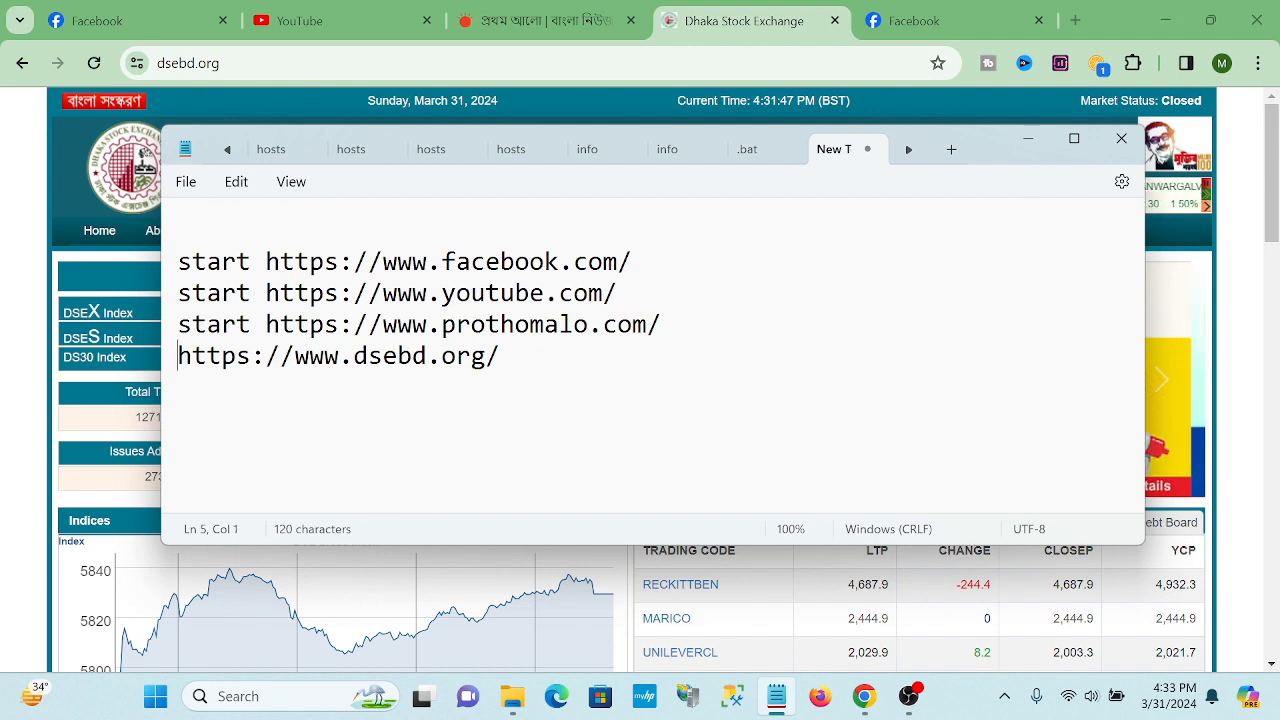
pyautogui.hotkey('ctrl', 'v')
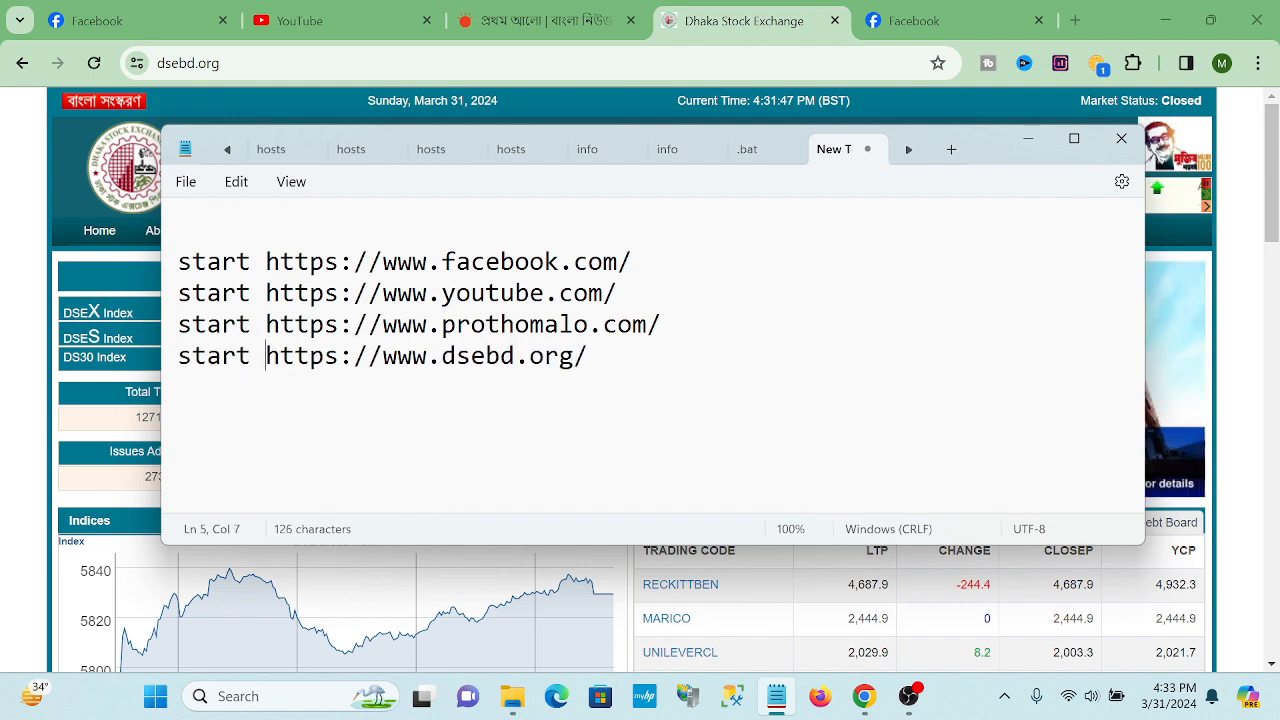
pyautogui.click(206, 229)
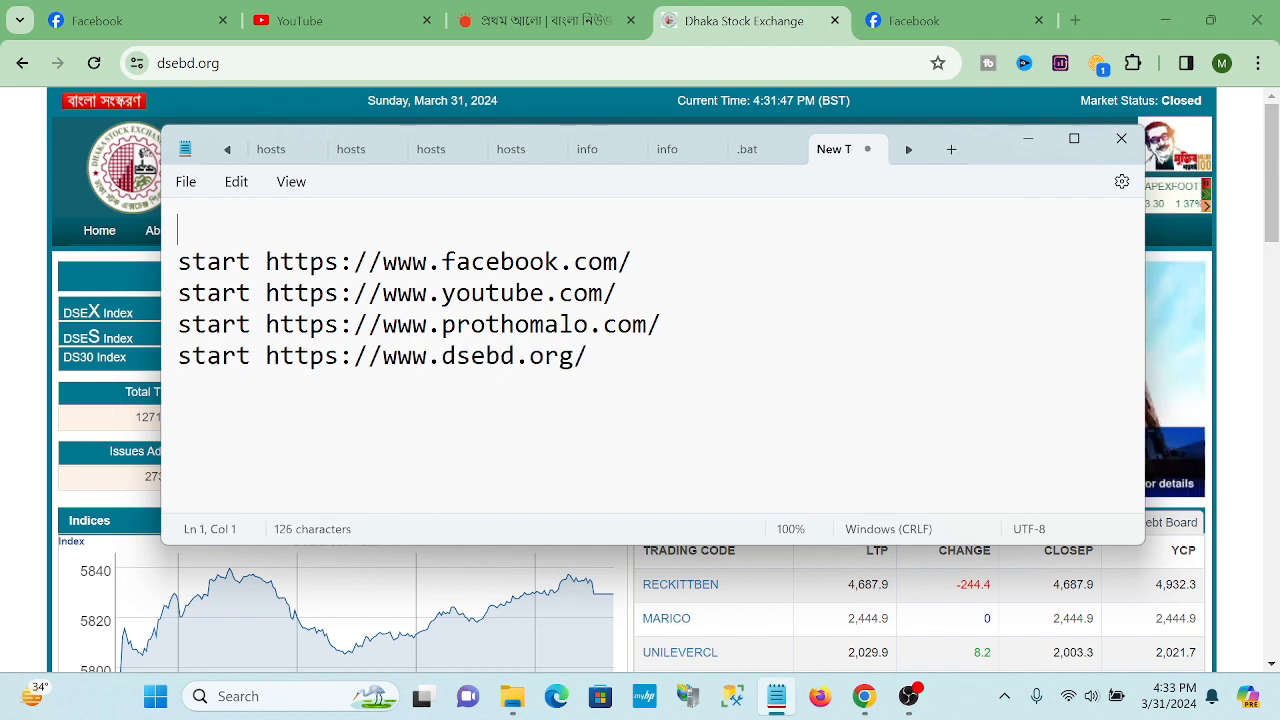
pyautogui.write('@')
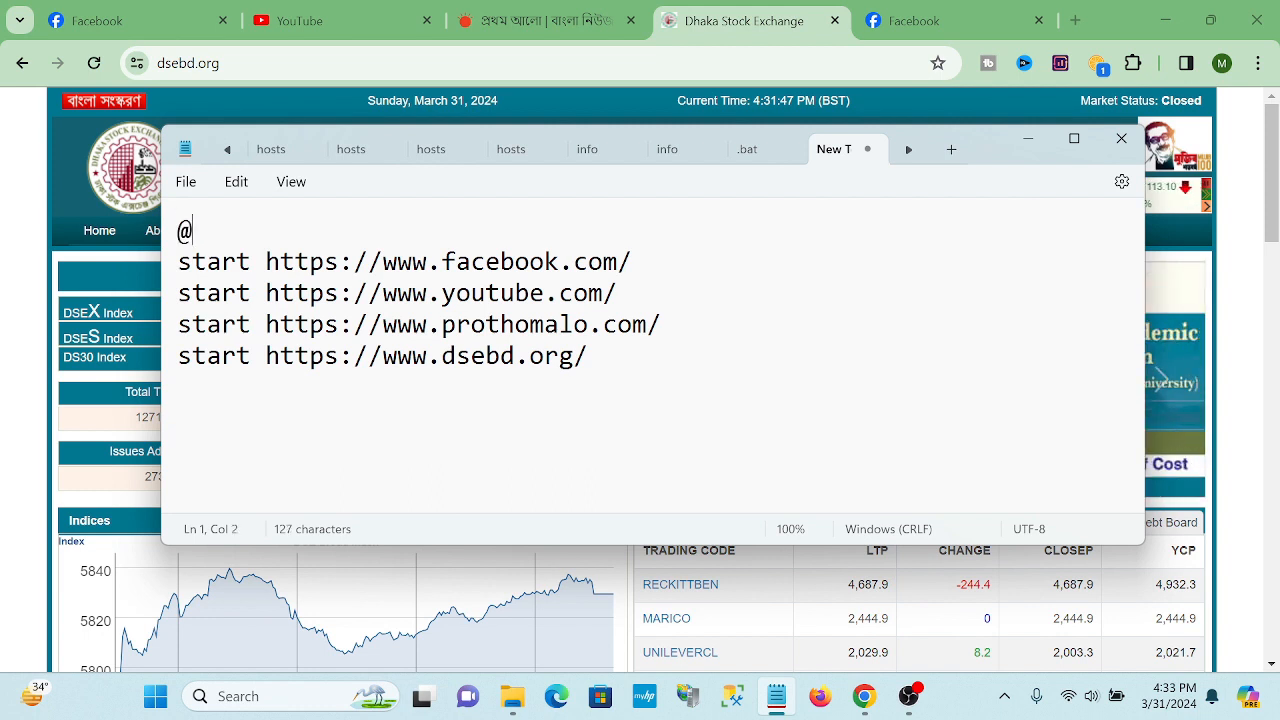
pyautogui.write('echo')
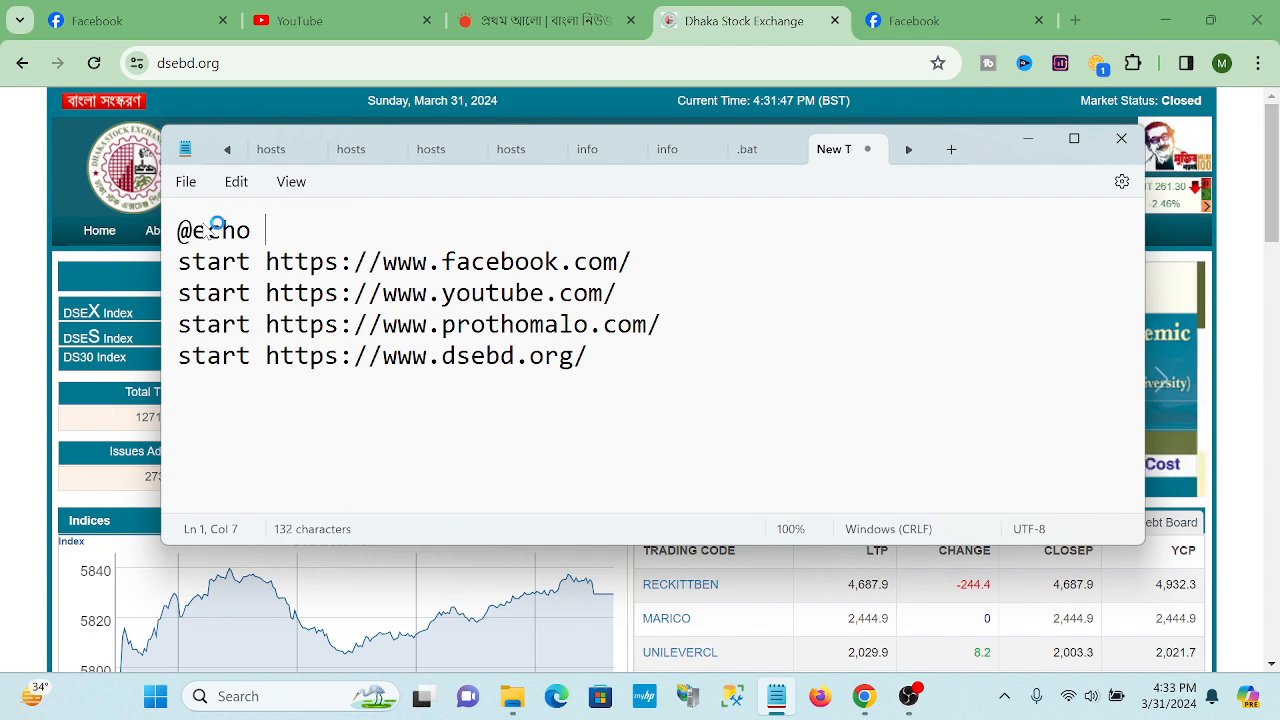
pyautogui.write(' off')
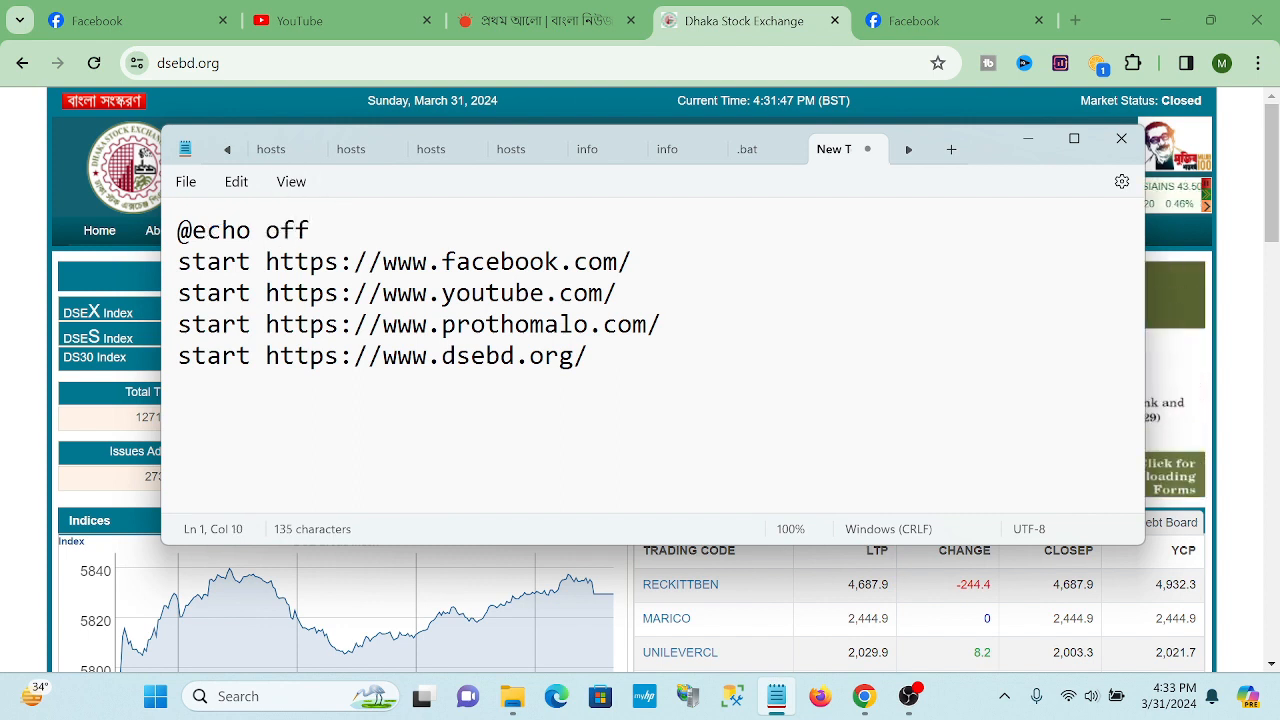
# Save the script to the Desktop under the file name ".bat" and minimize the Notepad and Chrome windows to reach the desktop
pyautogui.click(200, 180)
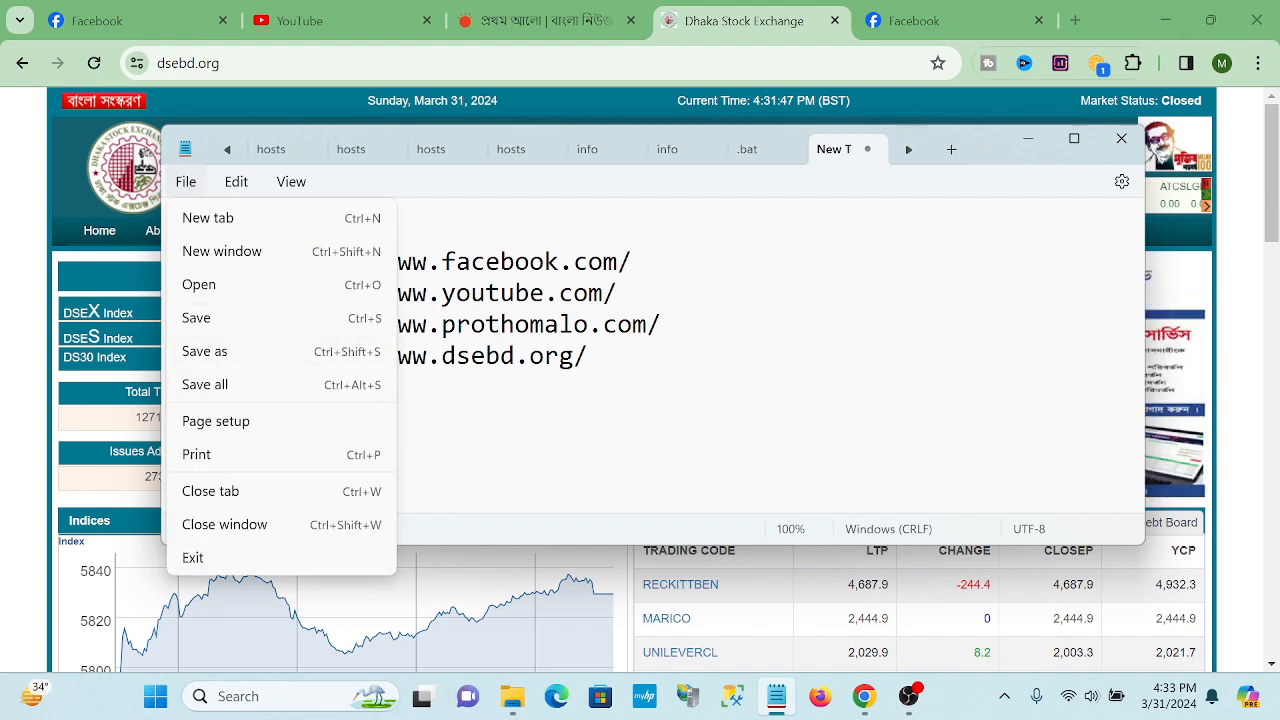
pyautogui.click(215, 358)
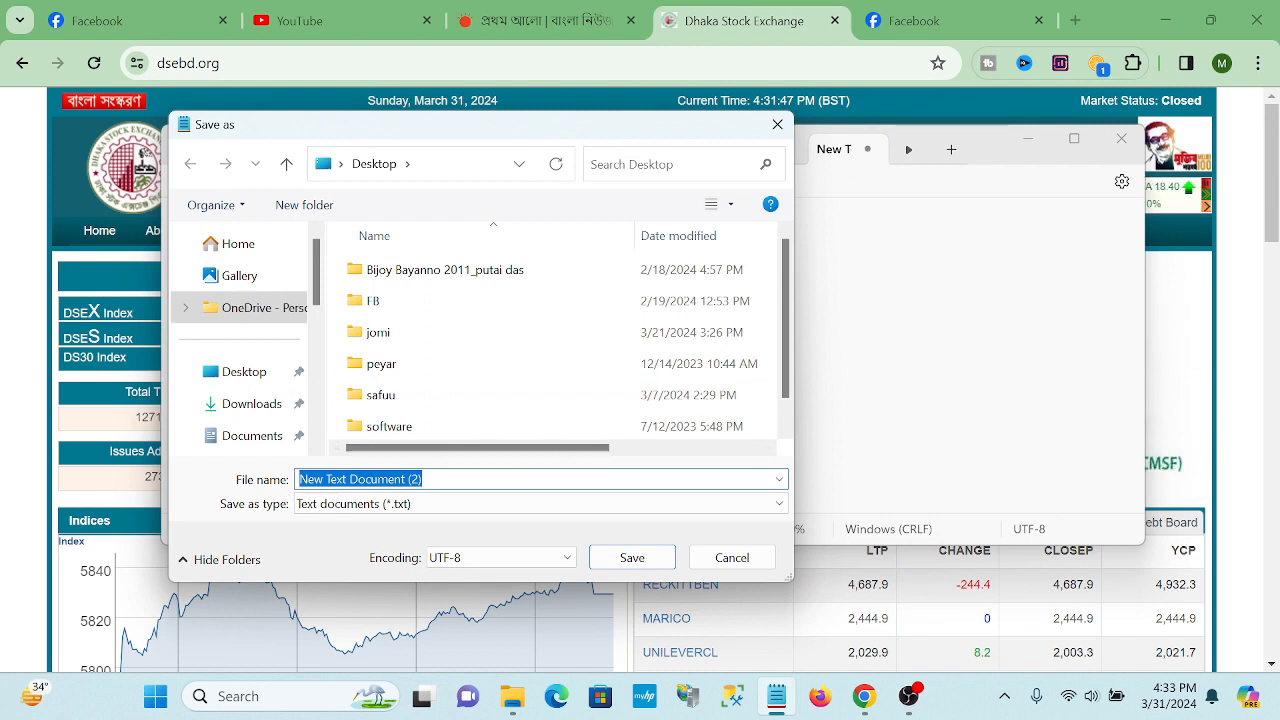
pyautogui.write('.bat')
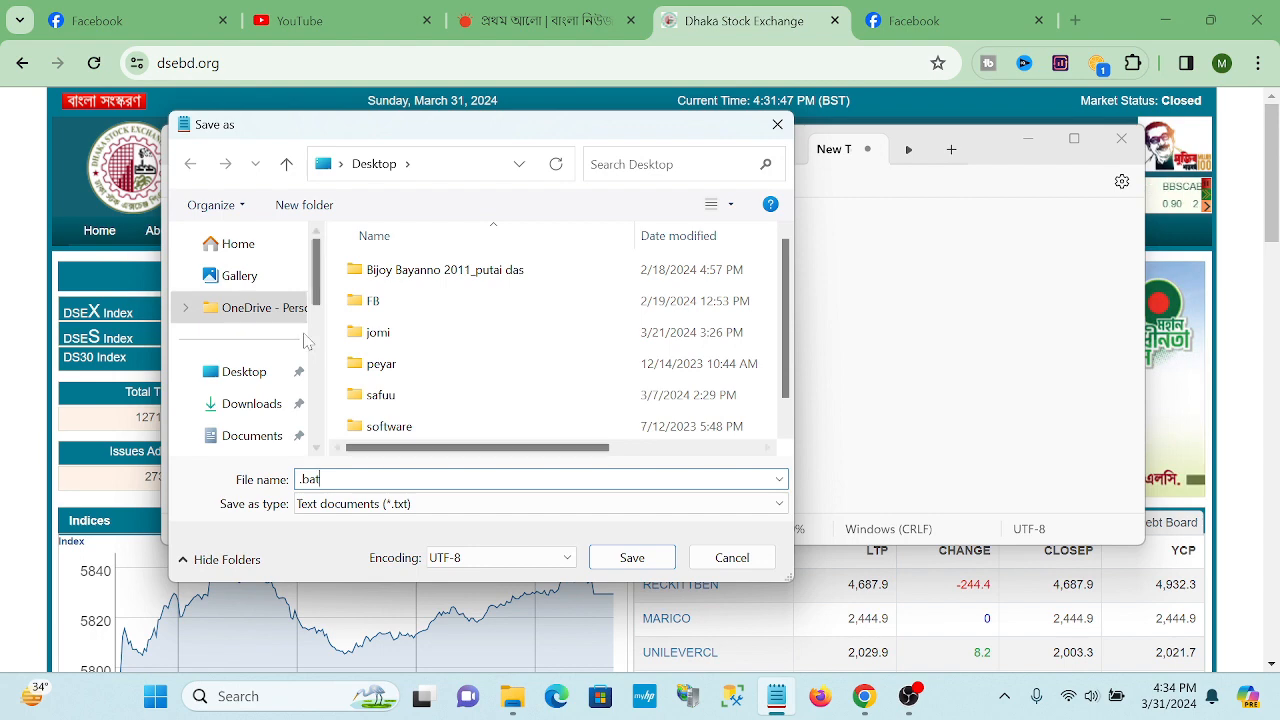
pyautogui.click(243, 371)
pyautogui.click(655, 566)
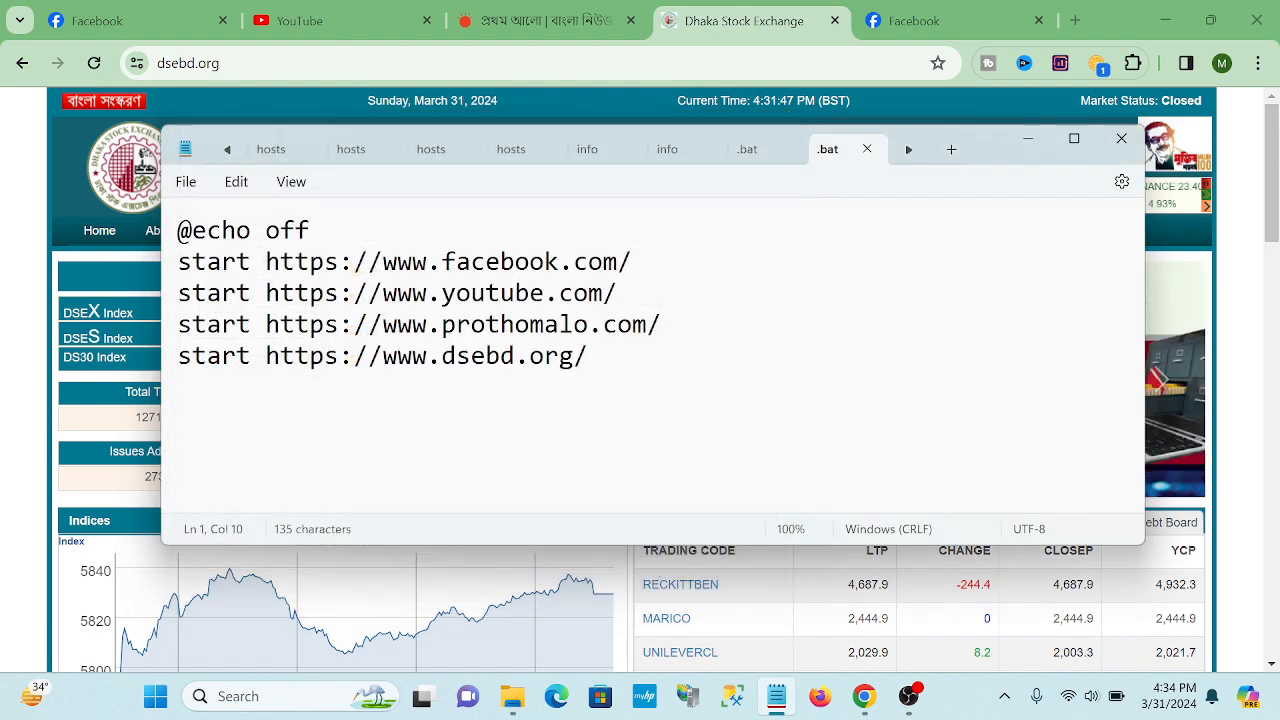
pyautogui.click(1029, 140)
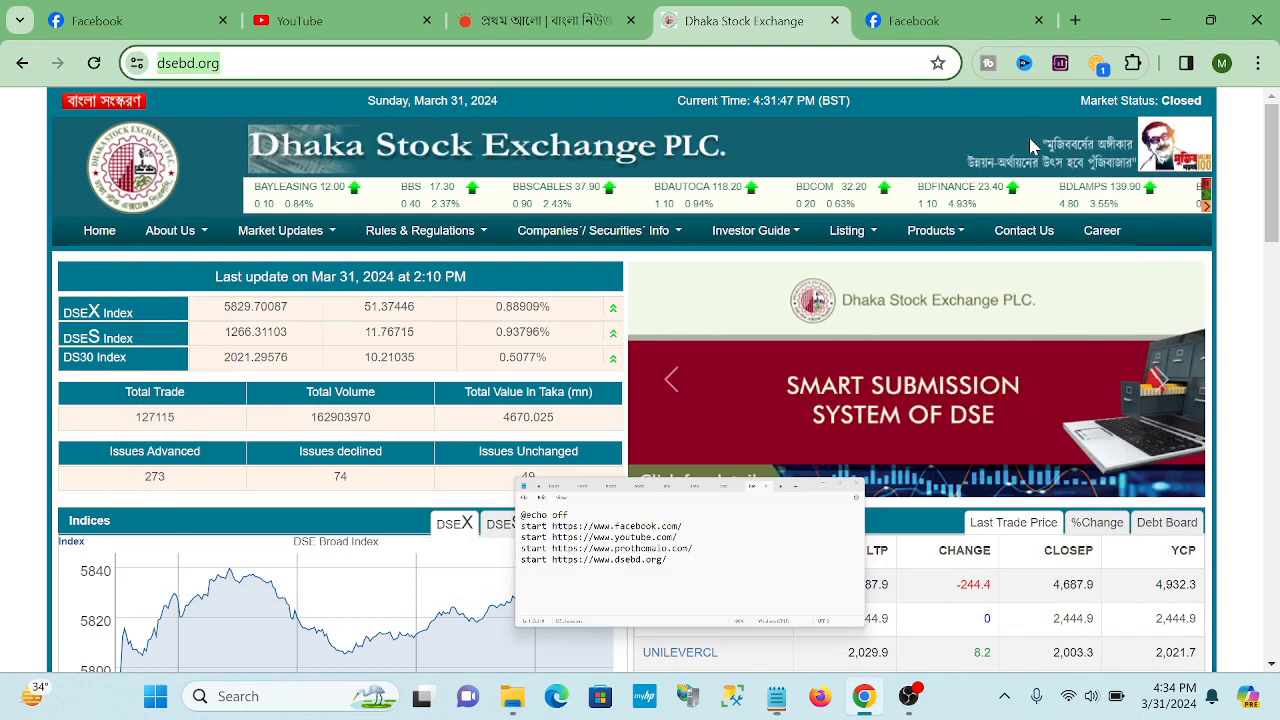
pyautogui.click(1165, 20)
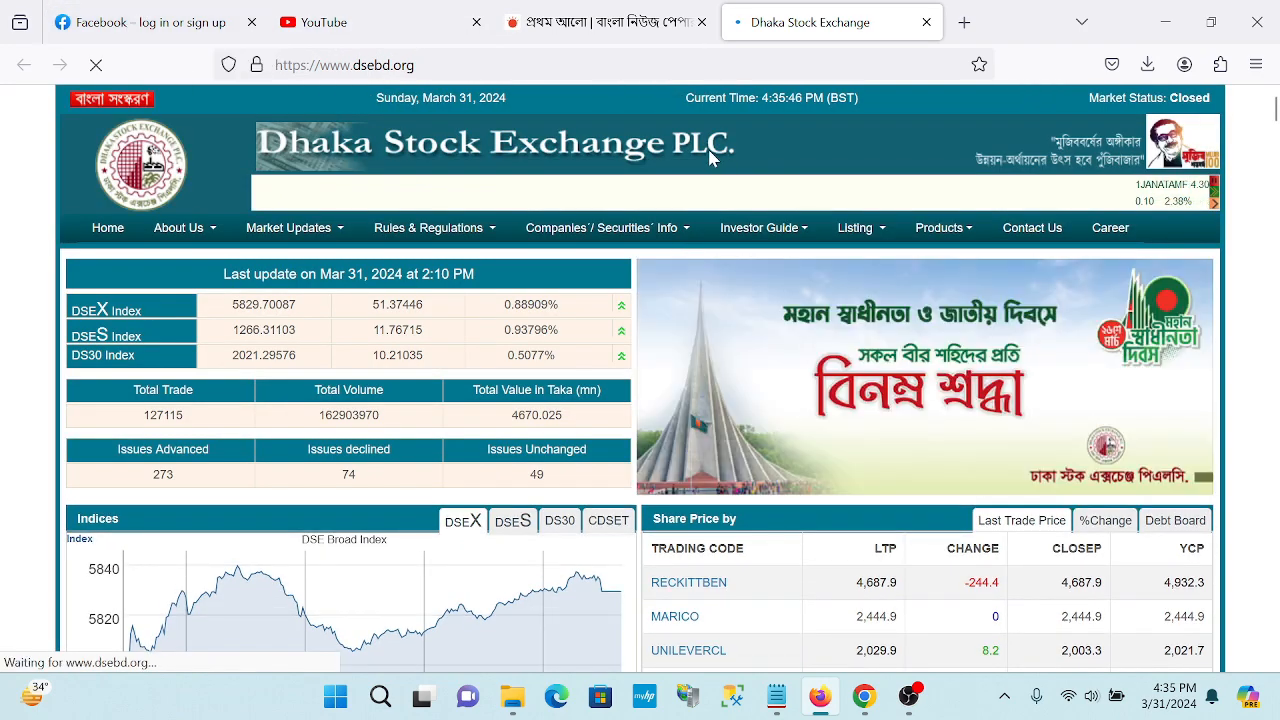
# Check the Facebook, YouTube, Prothom Alo and Dhaka Stock Exchange tabs in the Firefox window one after another
pyautogui.click(150, 28)
pyautogui.click(410, 18)
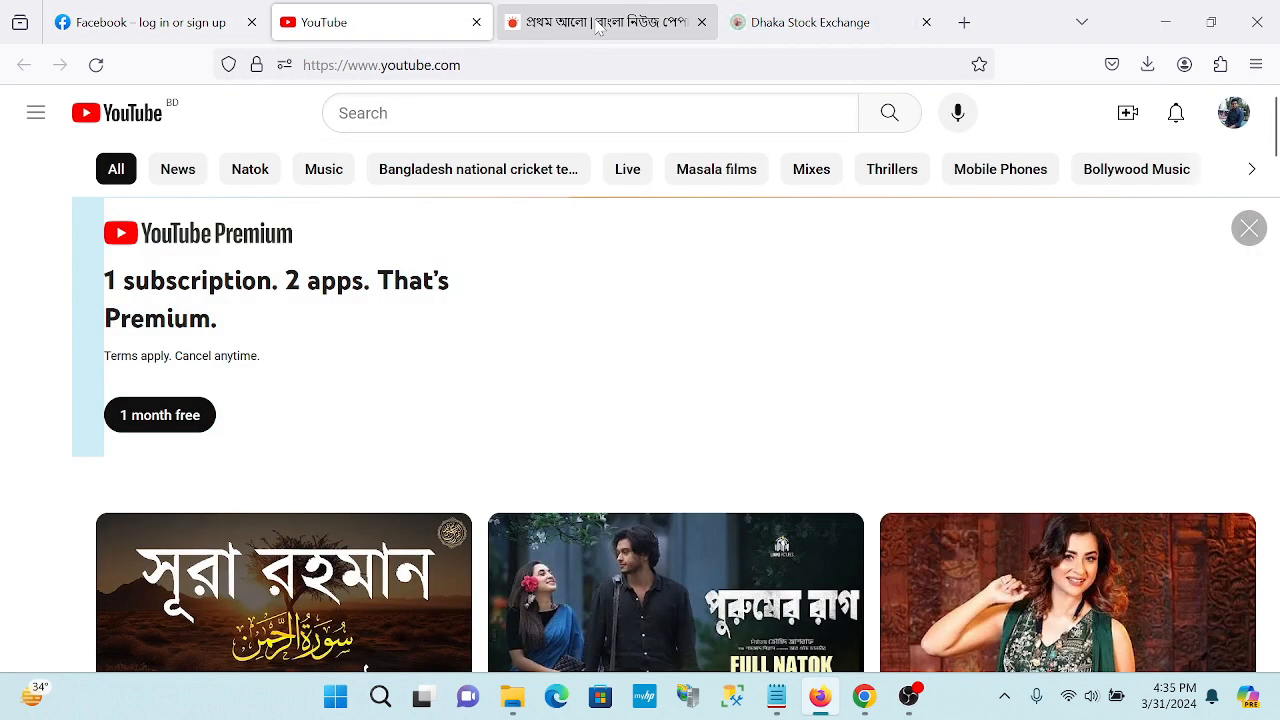
pyautogui.click(600, 22)
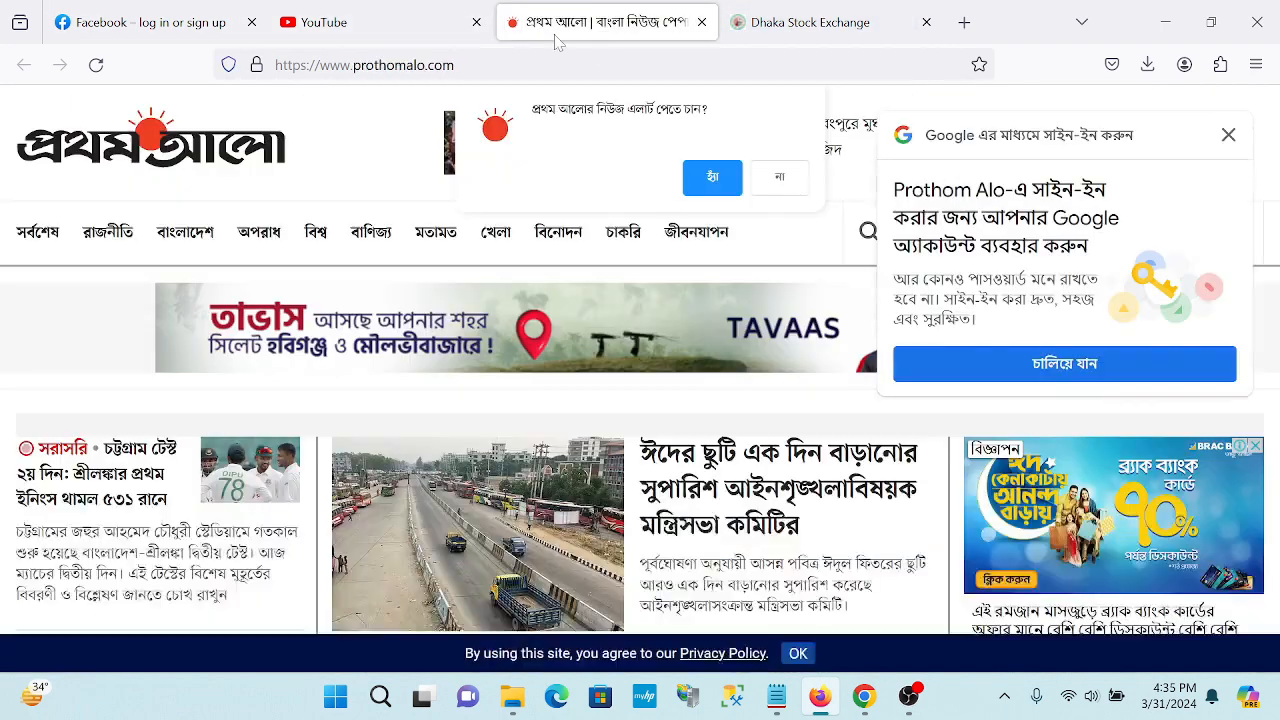
pyautogui.click(800, 24)
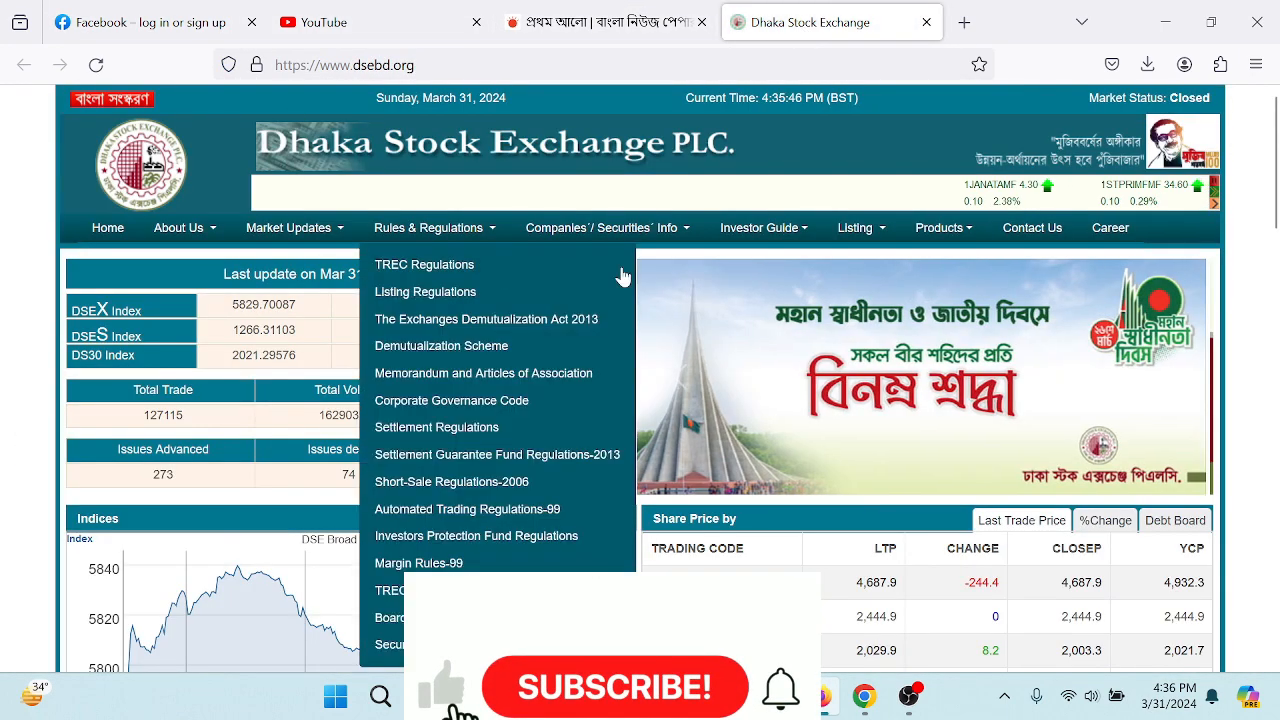